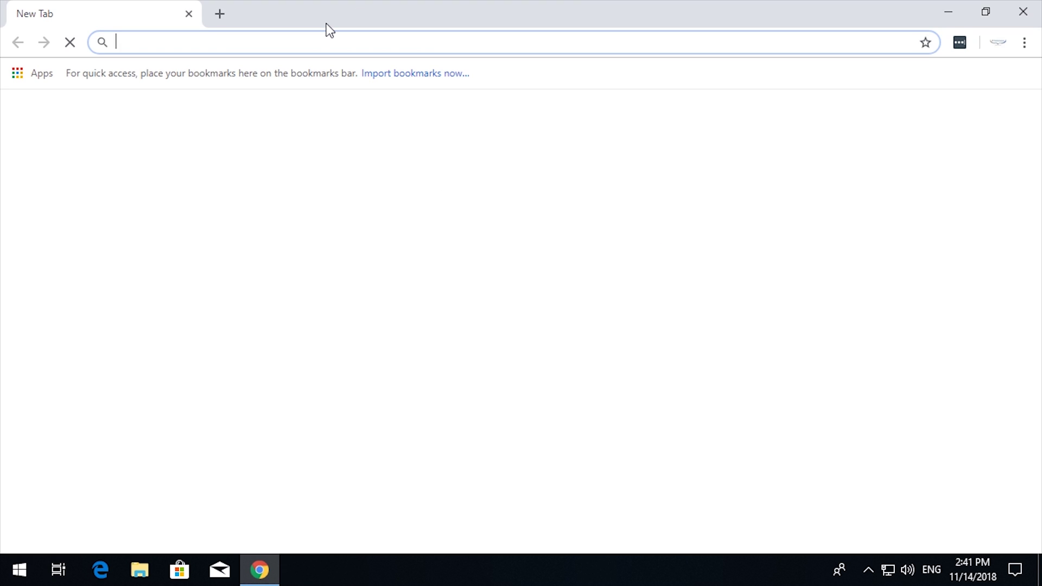
Load diskstation:5000 in Chrome and sign in to DSM with the admin account and its password
{"action": "type", "text": "disk"}
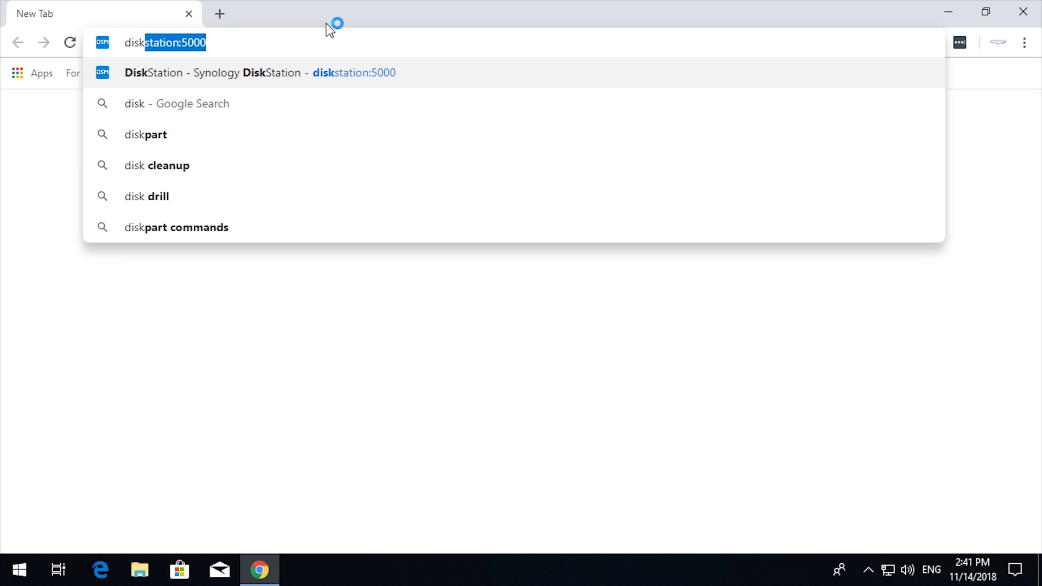
{"action": "key", "text": "Return"}
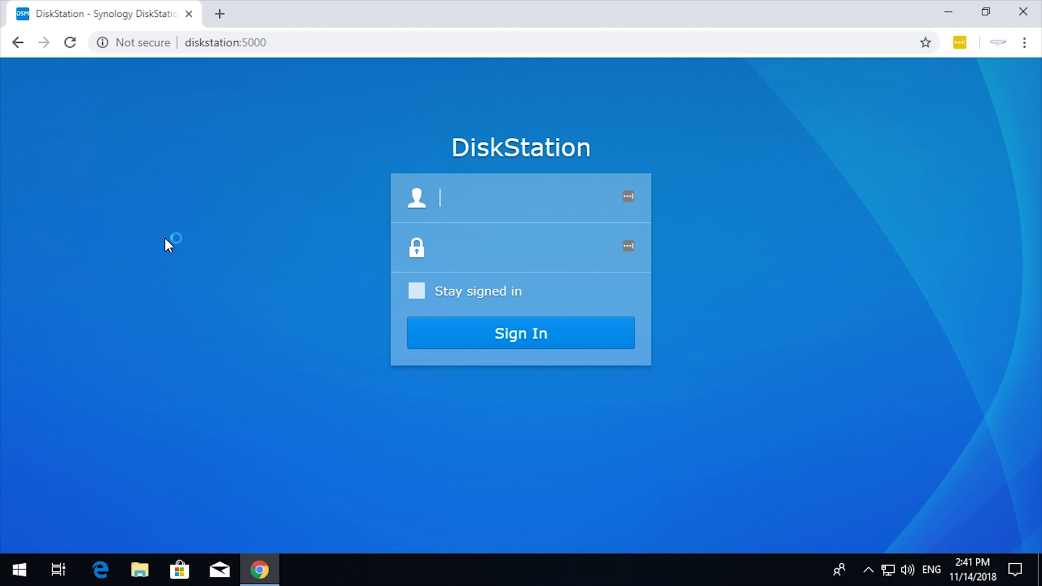
{"action": "type", "text": "admin"}
{"action": "type", "text": "•••••••••"}
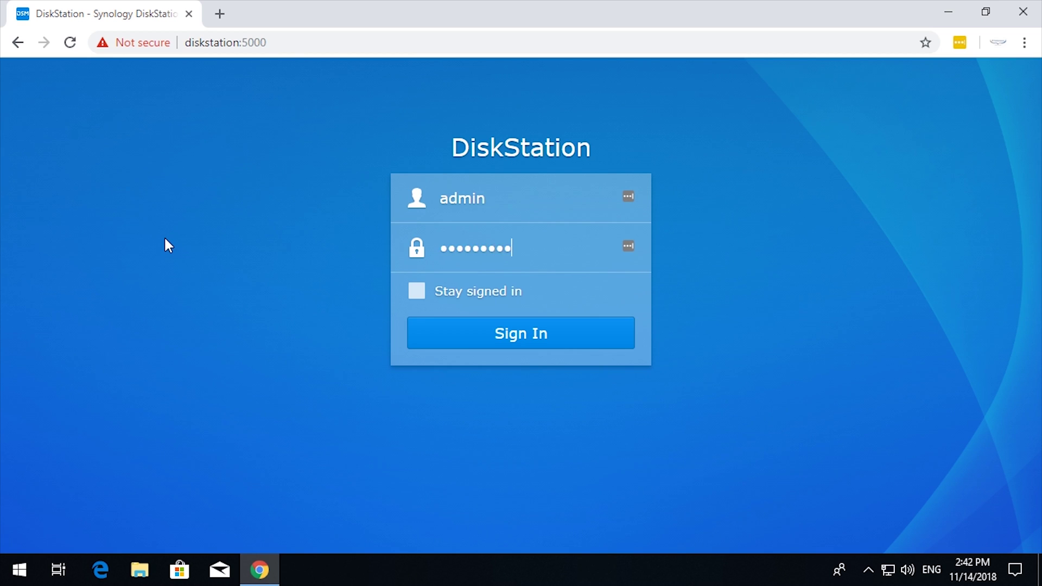
{"action": "key", "text": "Return"}
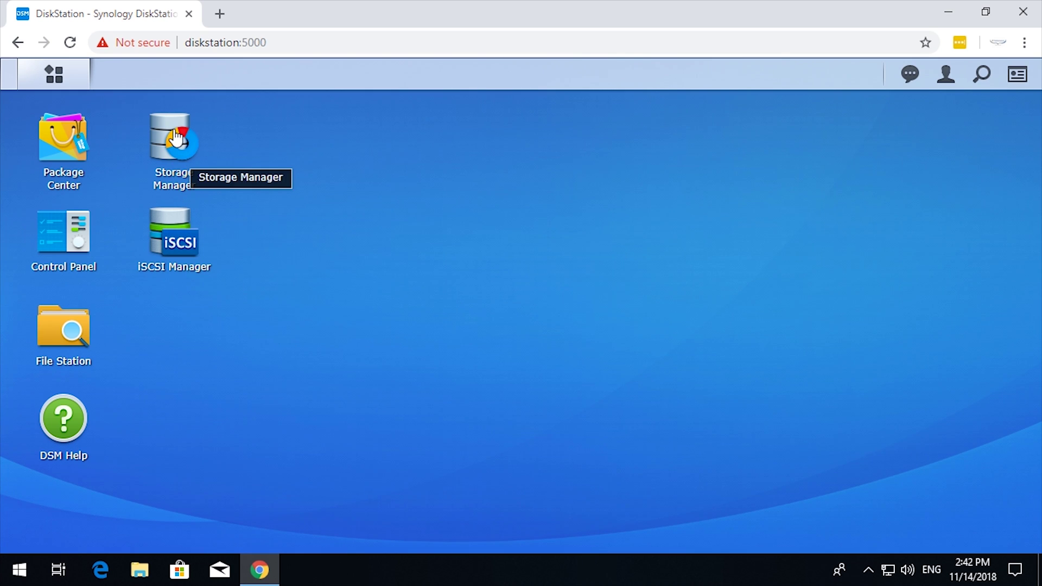
Open Storage Manager, review the storage health overview, then close it
{"action": "left_click", "coordinate": [163, 148]}
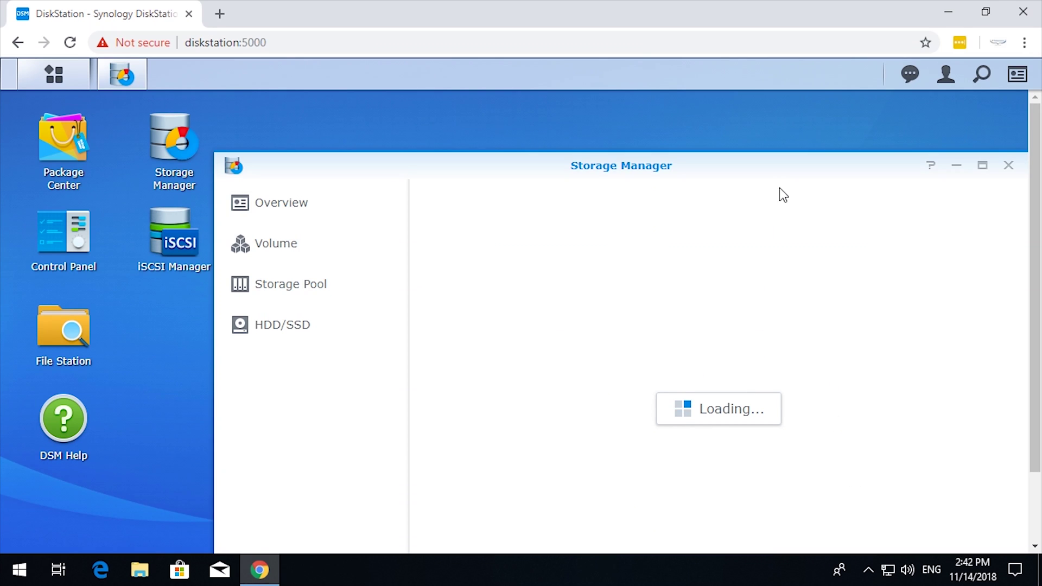
{"action": "left_click_drag", "start_coordinate": [792, 166], "coordinate": [726, 121]}
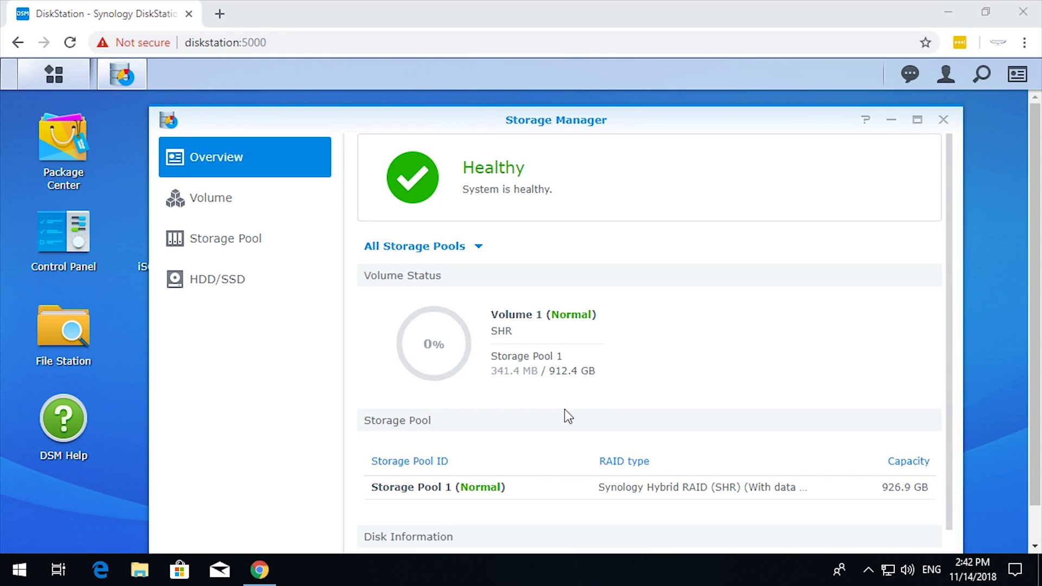
{"action": "left_click", "coordinate": [944, 125]}
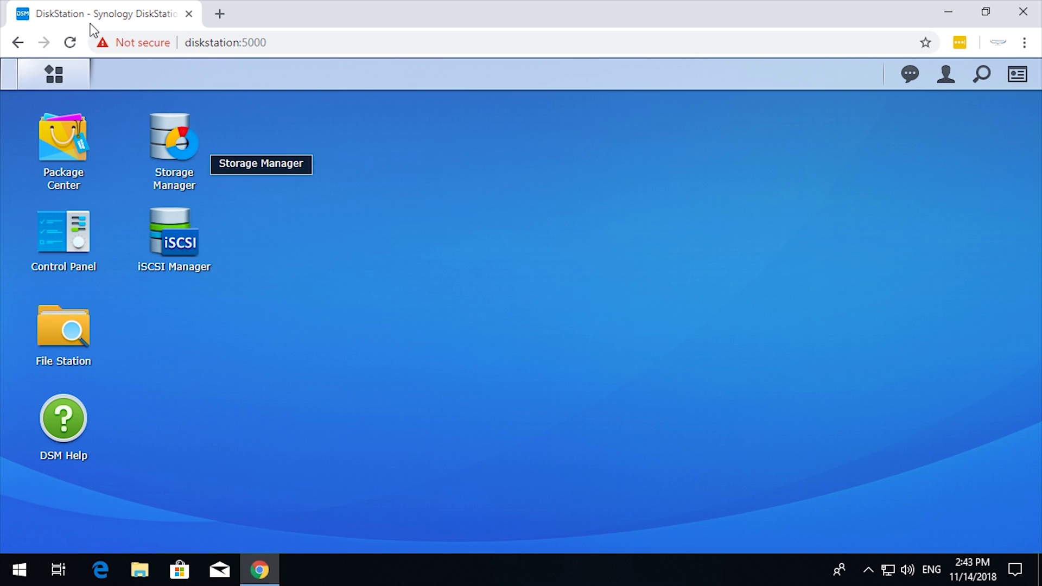
Launch iSCSI Manager from the desktop and show its empty Target list
{"action": "left_click", "coordinate": [48, 79]}
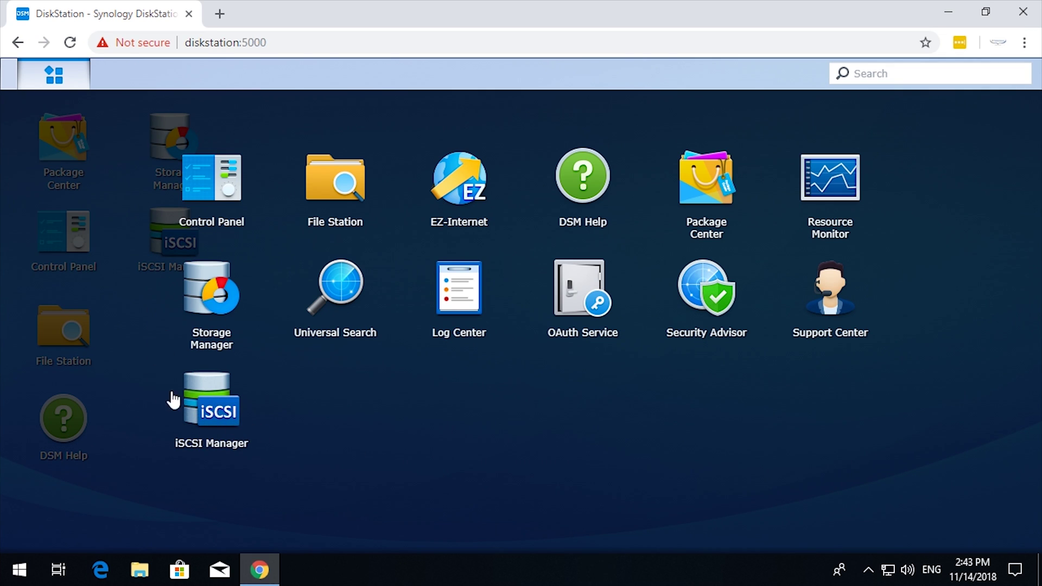
{"action": "left_click", "coordinate": [50, 80]}
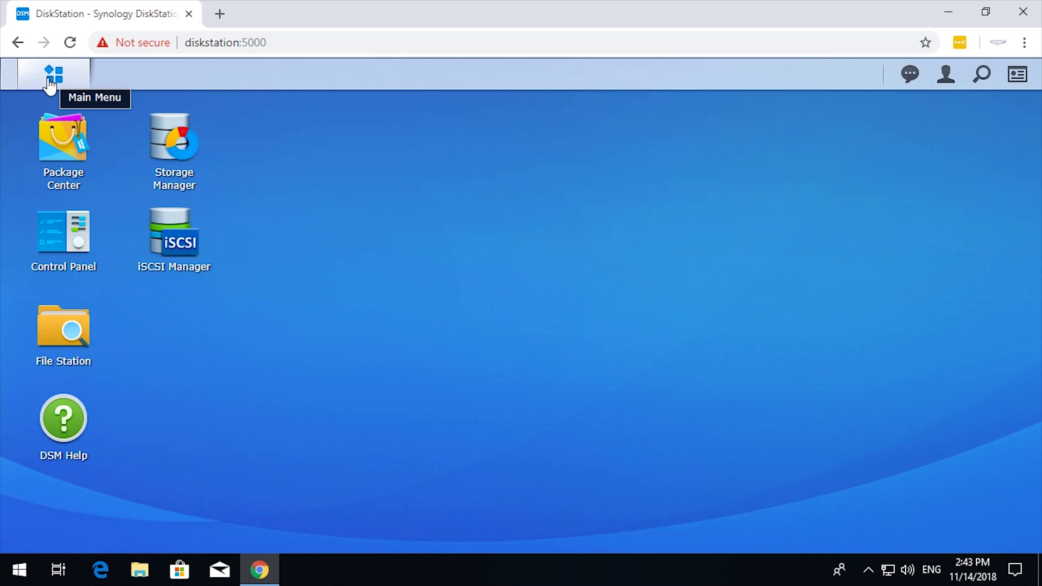
{"action": "left_click", "coordinate": [168, 237]}
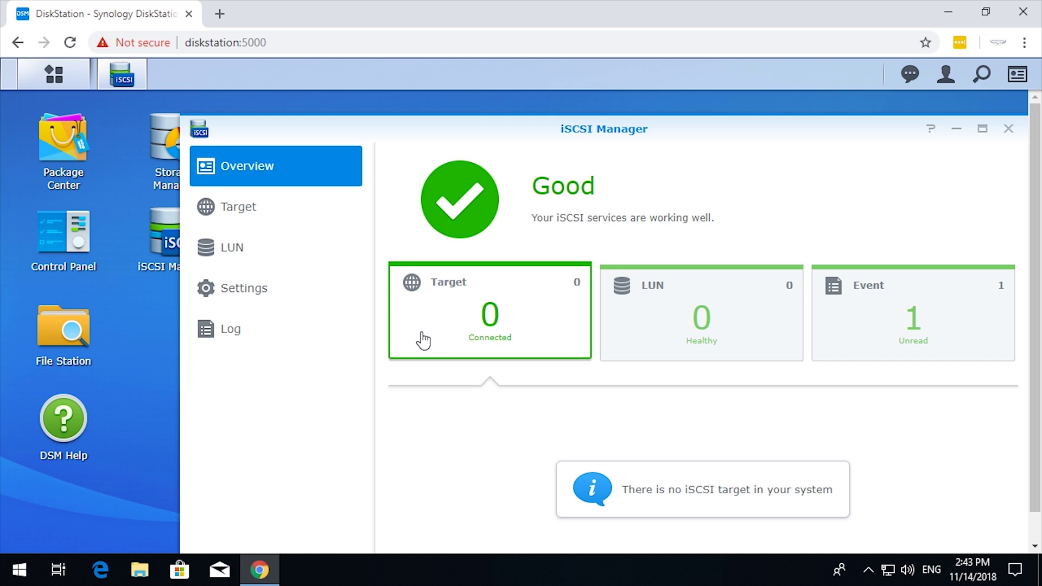
{"action": "left_click", "coordinate": [265, 217]}
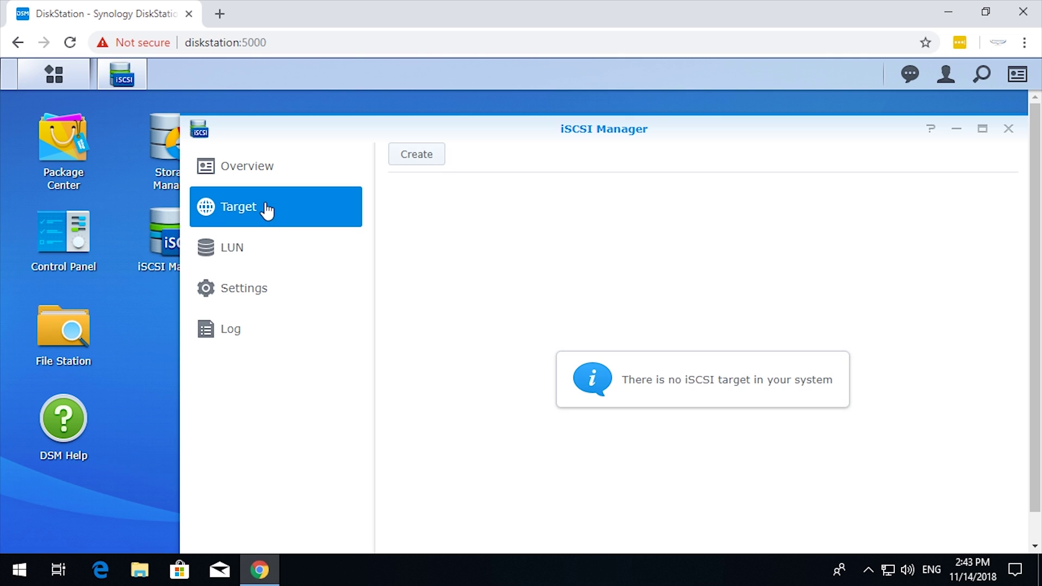
Start a new iSCSI target with CHAP enabled and a CHAP name of at most 12 characters
{"action": "left_click", "coordinate": [417, 155]}
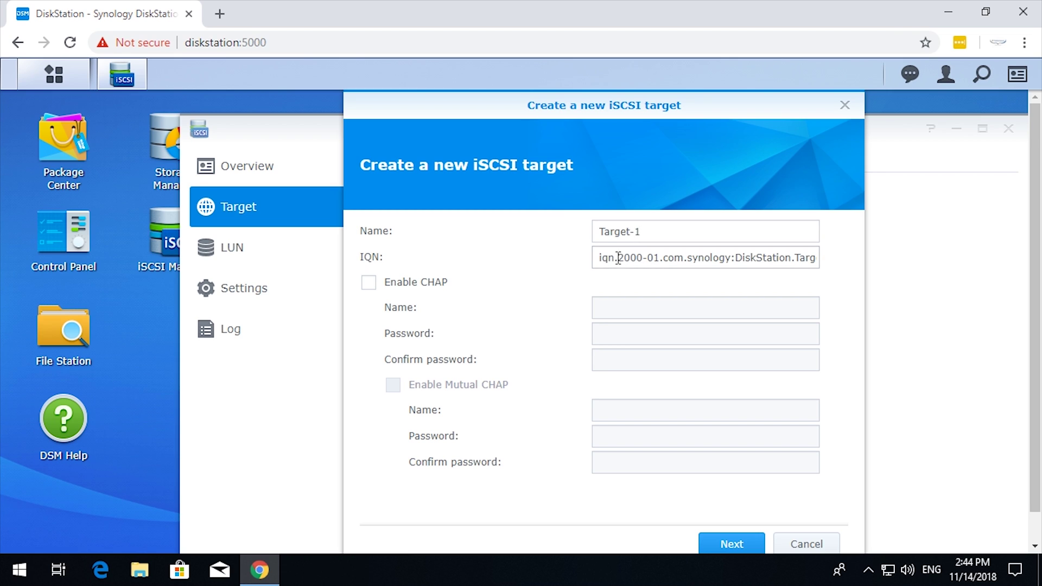
{"action": "left_click", "coordinate": [368, 282]}
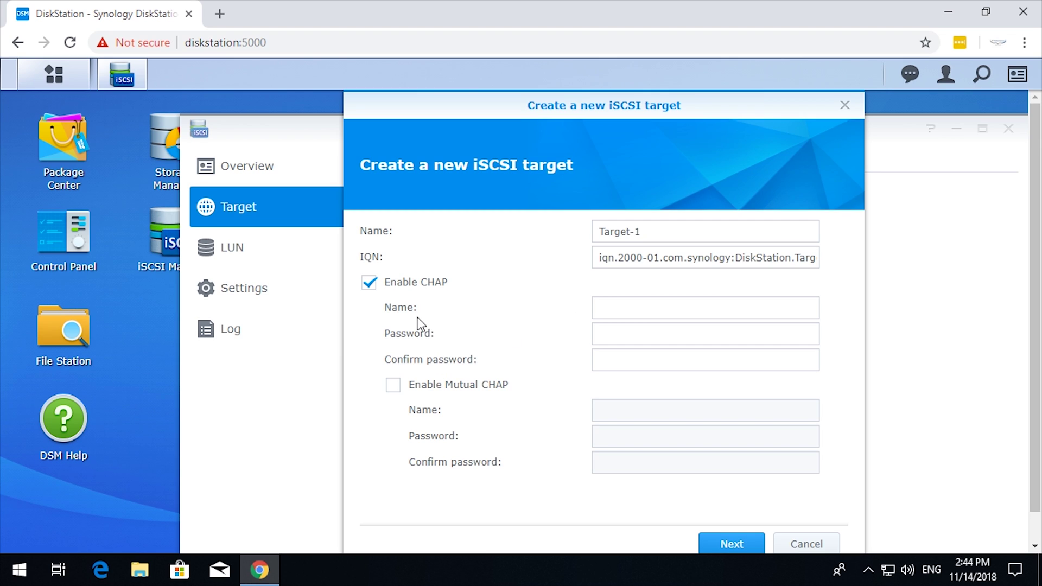
{"action": "left_click", "coordinate": [686, 308]}
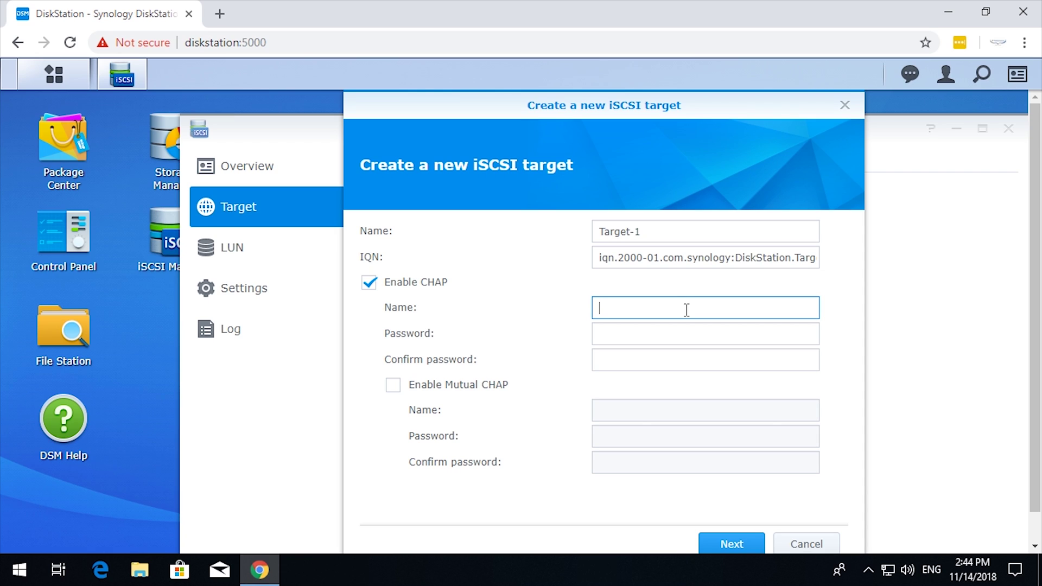
{"action": "type", "text": "administgrator"}
{"action": "key", "text": "BackSpace"}
{"action": "key", "text": "Tab"}
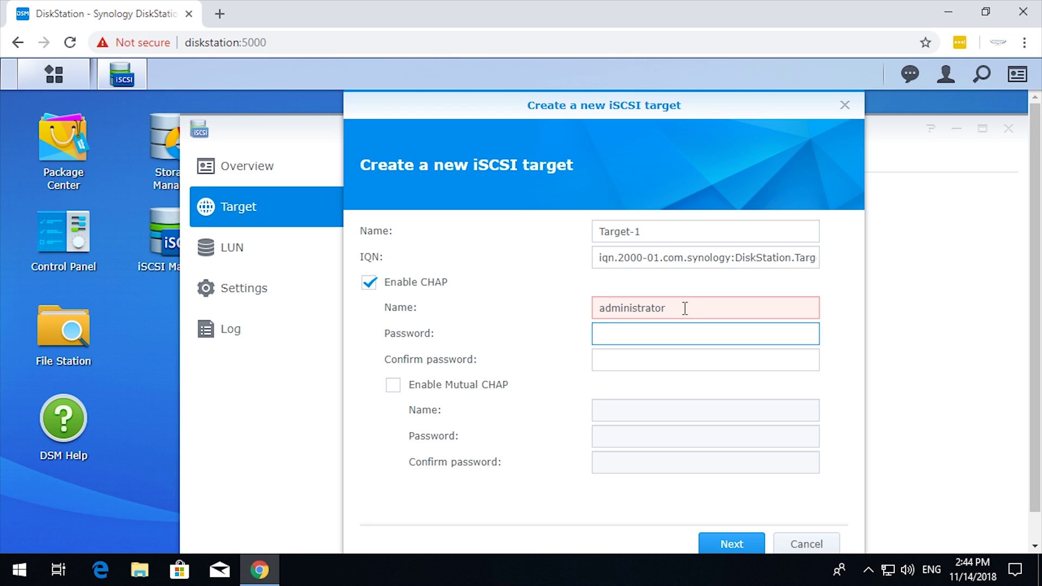
{"action": "mouse_move", "coordinate": [735, 309]}
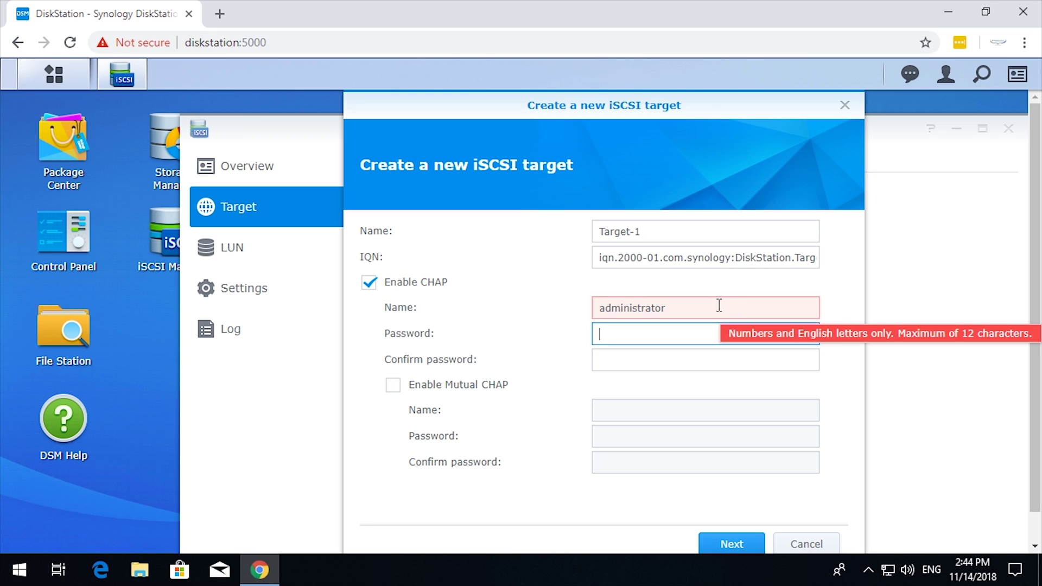
{"action": "left_click", "coordinate": [719, 305]}
{"action": "key", "text": "BackSpace"}
{"action": "key", "text": "BackSpace"}
{"action": "key", "text": "BackSpace"}
{"action": "key", "text": "BackSpace"}
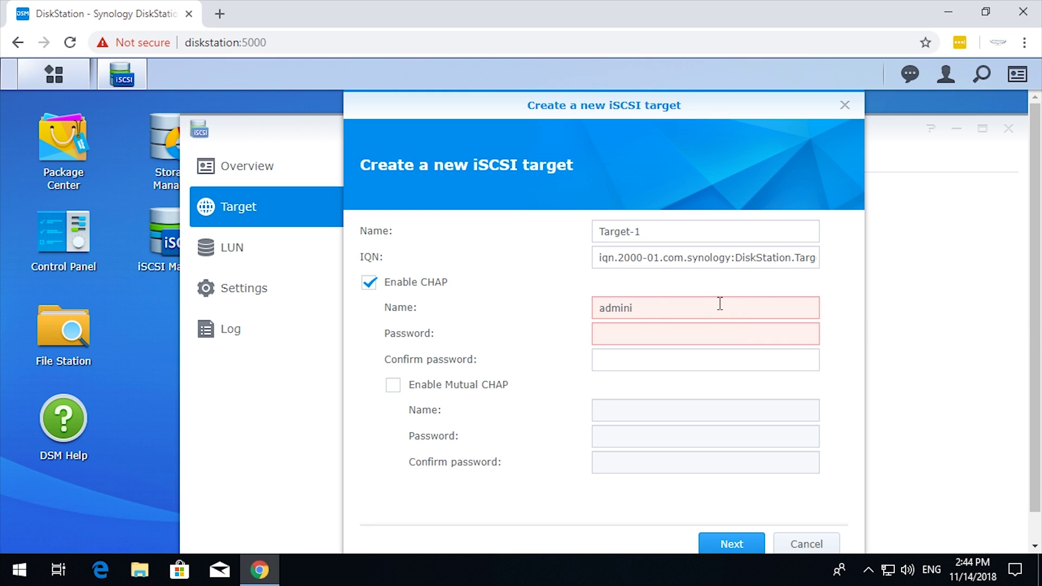
{"action": "key", "text": "Tab"}
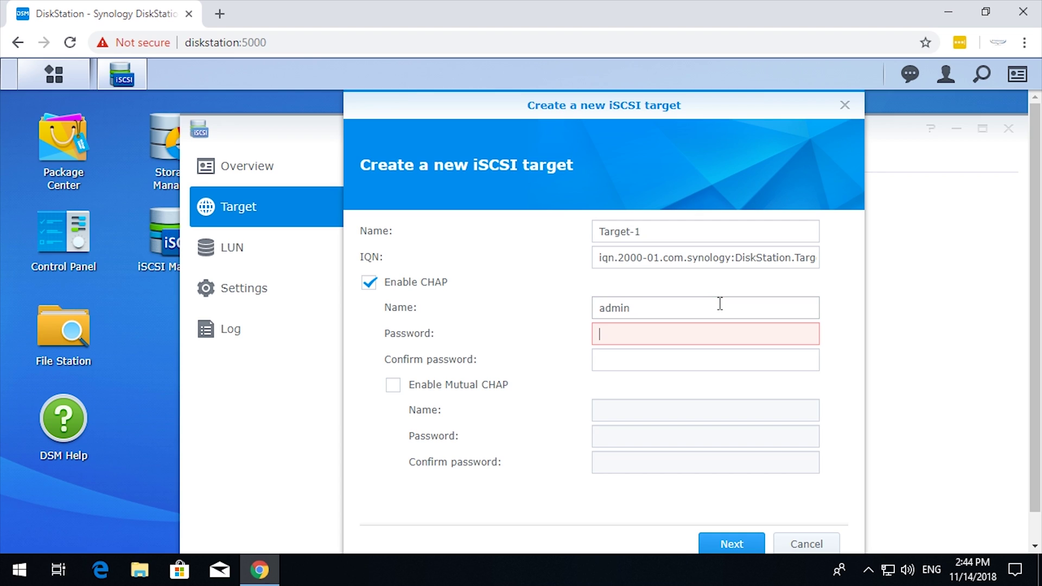
Enter a CHAP password of 12+ characters and a matching confirmation
{"action": "type", "text": "•••••••••"}
{"action": "mouse_move", "coordinate": [677, 338]}
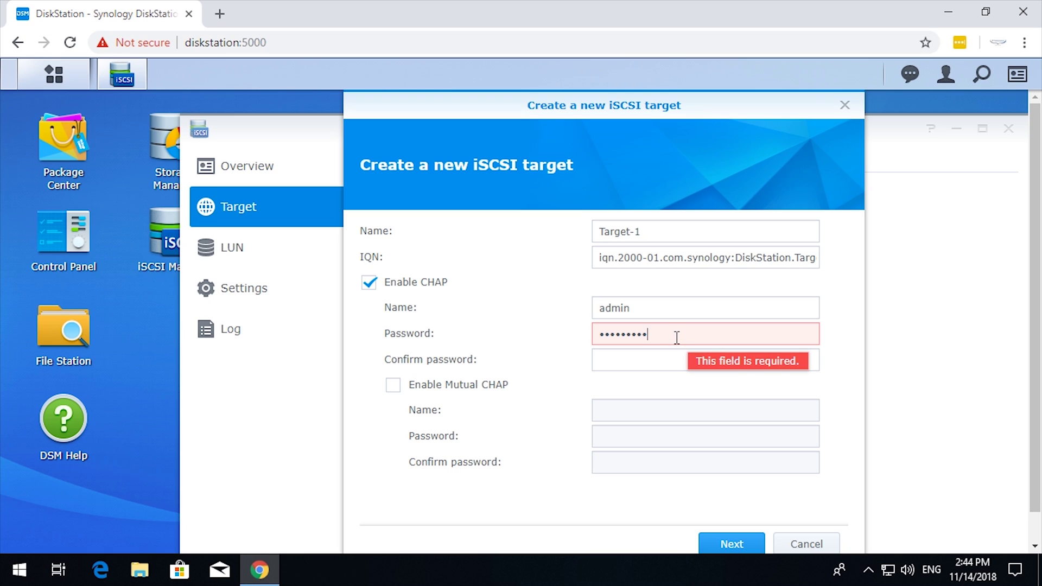
{"action": "left_click", "coordinate": [682, 358]}
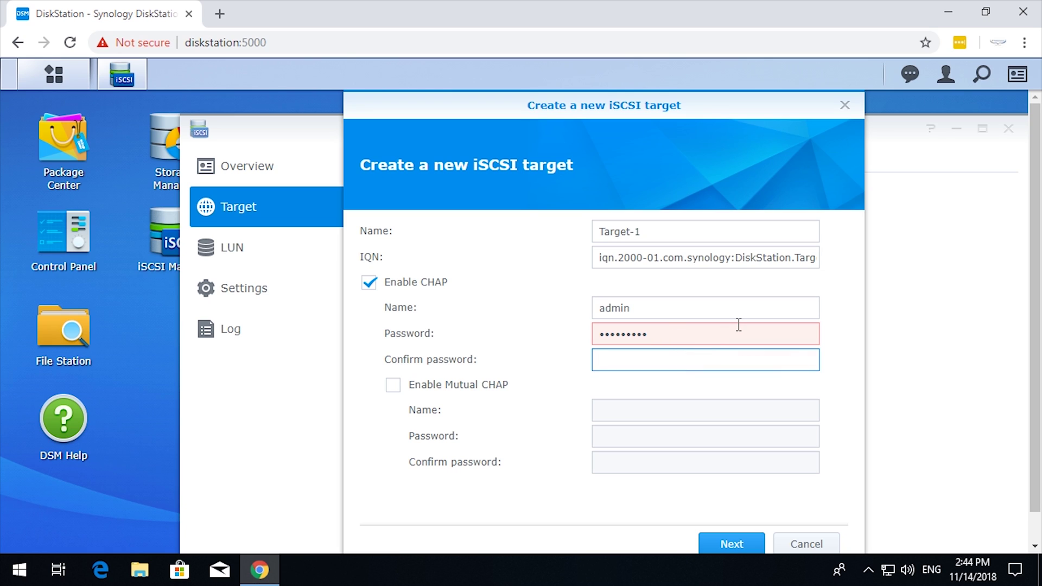
{"action": "mouse_move", "coordinate": [741, 333]}
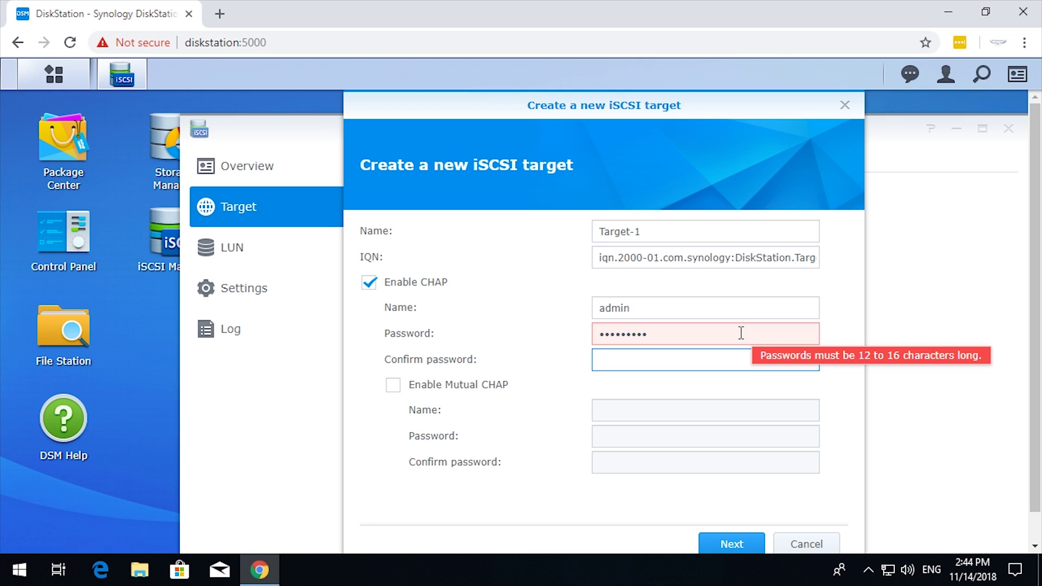
{"action": "left_click", "coordinate": [682, 333]}
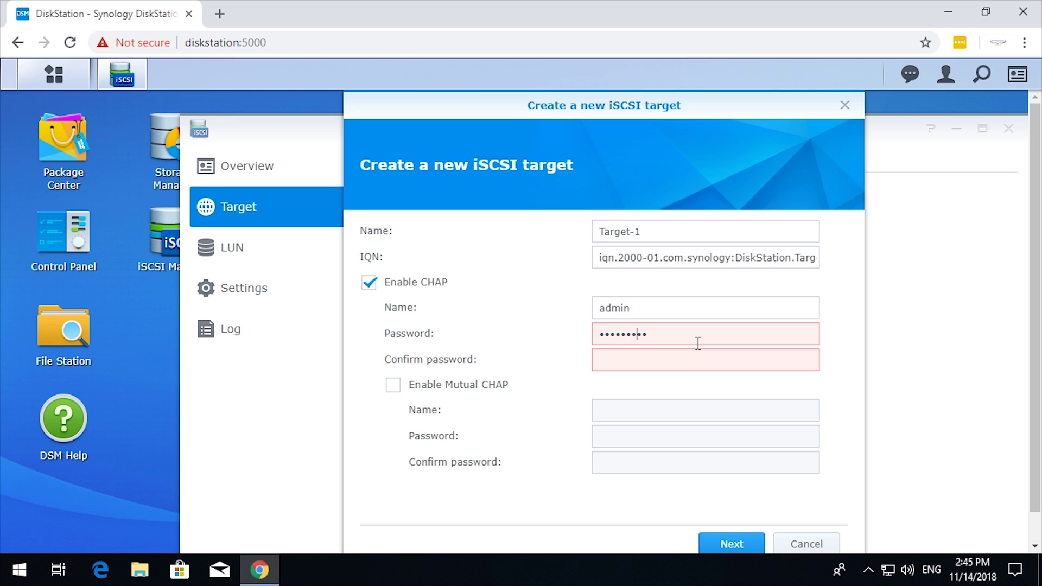
{"action": "key", "text": "Left"}
{"action": "key", "text": "Left"}
{"action": "key", "text": "Tab"}
{"action": "type", "text": "•••••••••••••"}
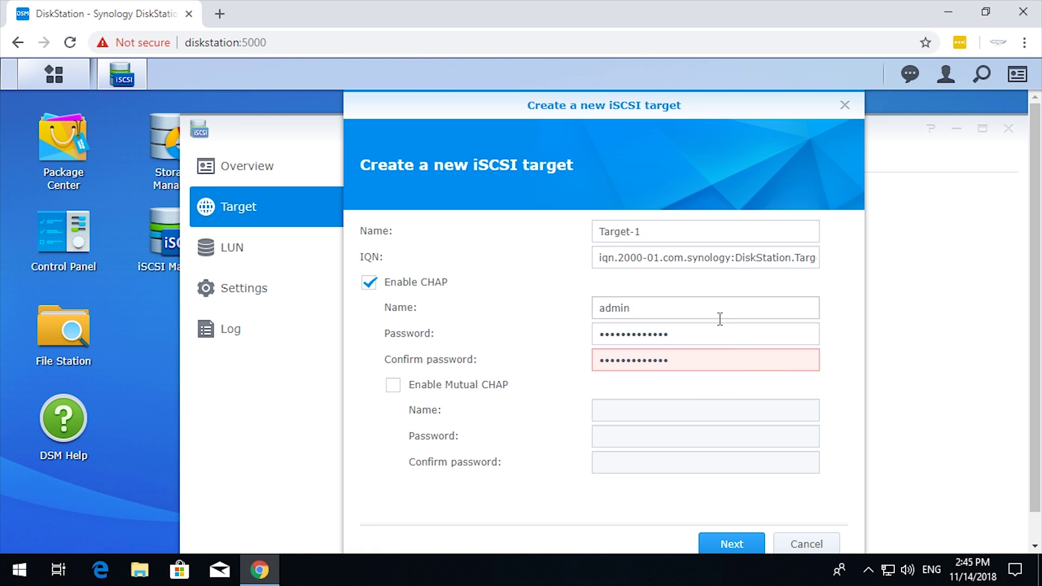
{"action": "left_click", "coordinate": [719, 333]}
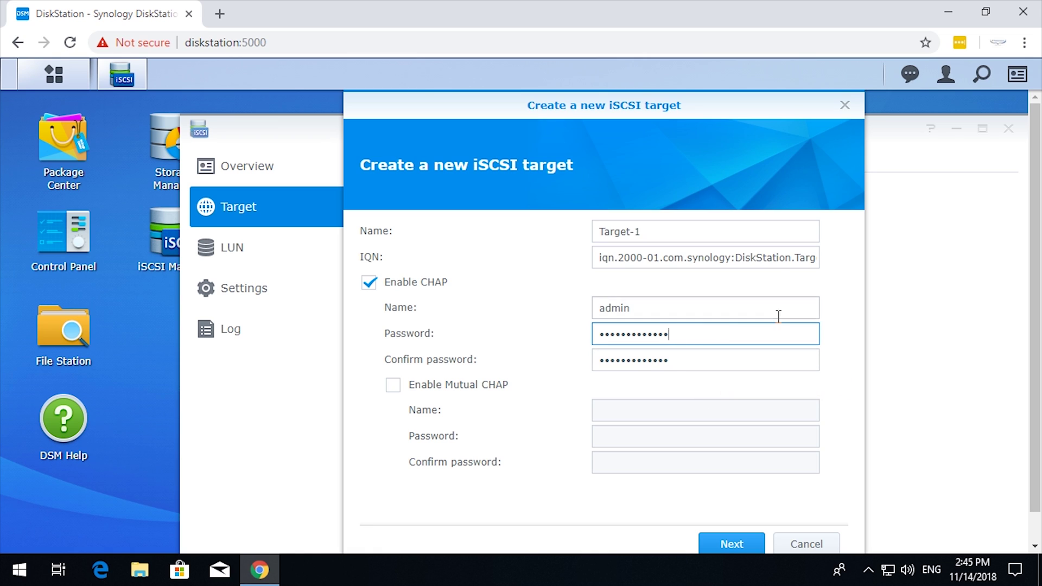
{"action": "scroll", "coordinate": [980, 328], "scroll_direction": "down", "scroll_amount": 1}
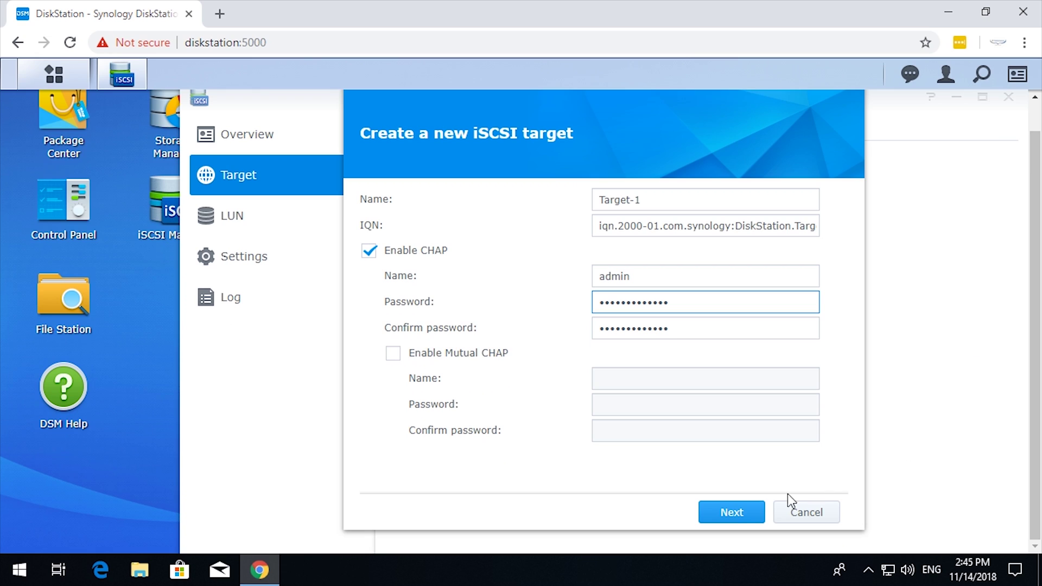
Create new LUN-1 on Volume 1 with 800 GB capacity and reach Confirm Settings
{"action": "left_click", "coordinate": [739, 516]}
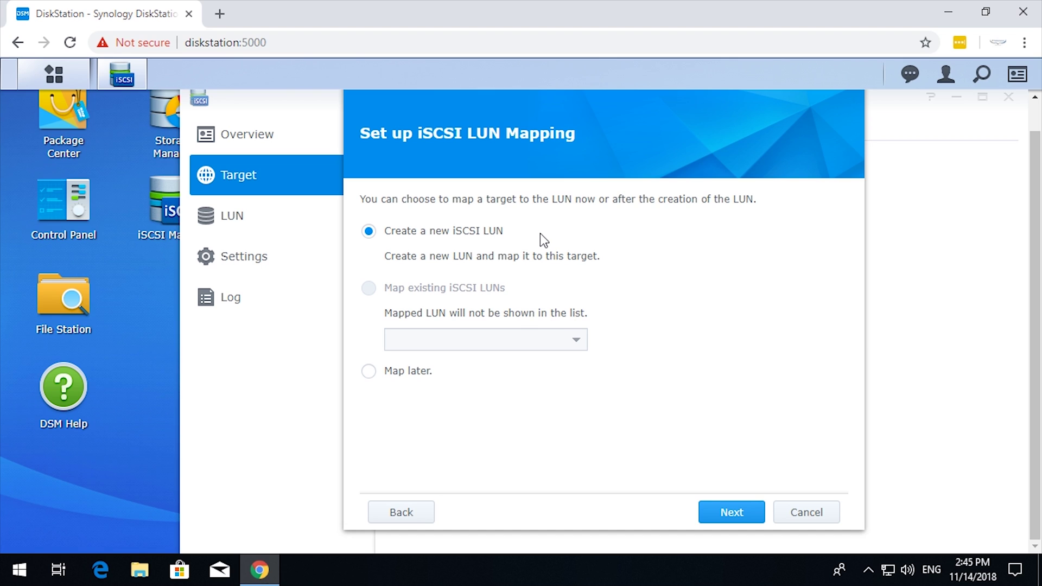
{"action": "left_click", "coordinate": [733, 512]}
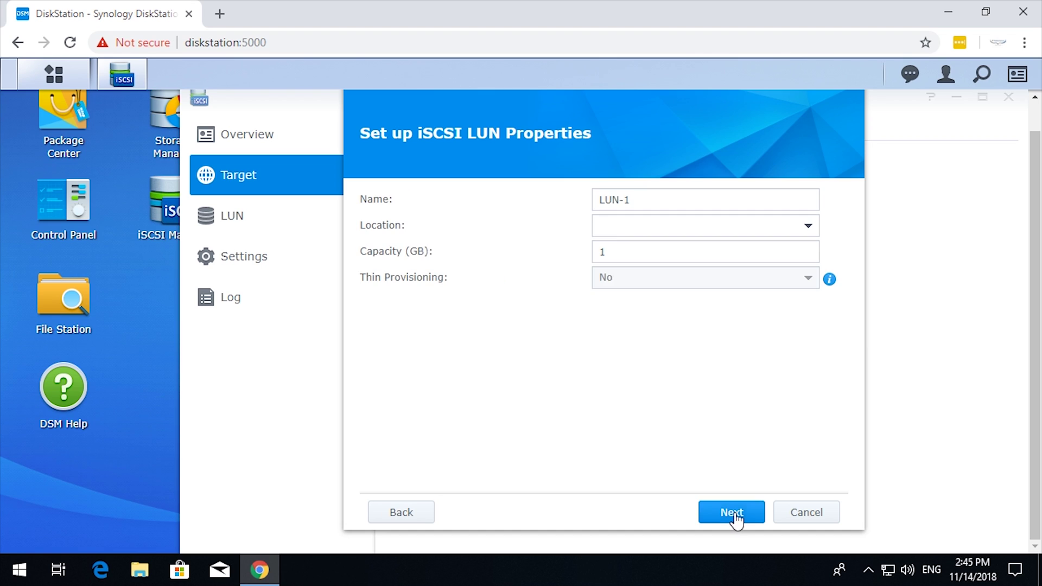
{"action": "left_click", "coordinate": [811, 225]}
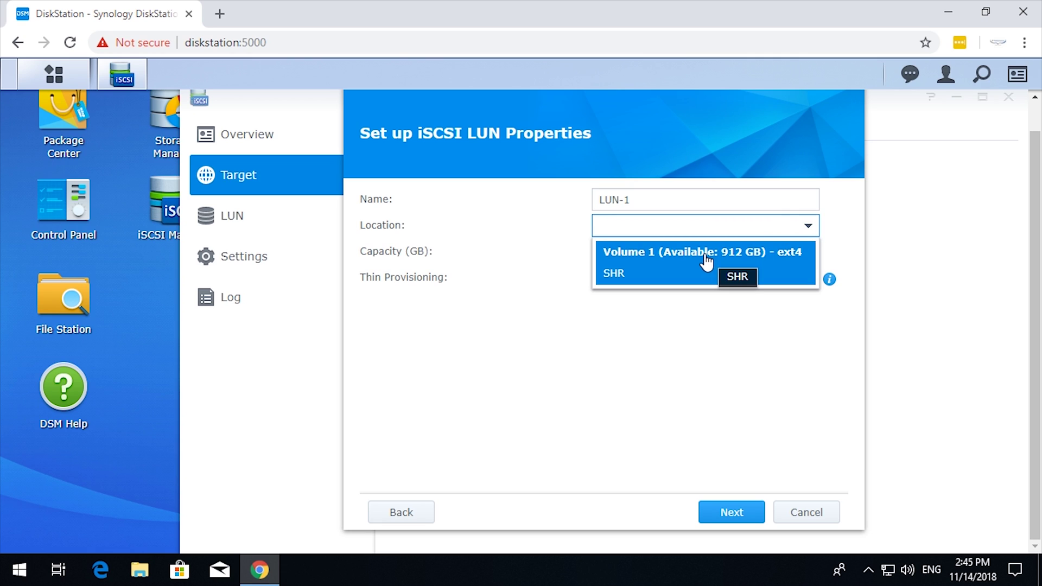
{"action": "left_click", "coordinate": [640, 260]}
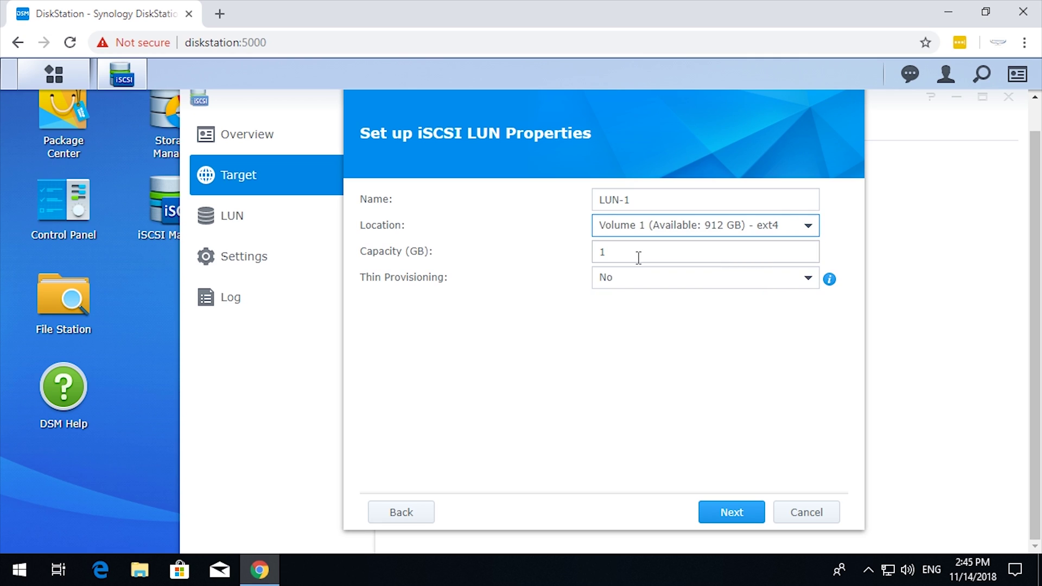
{"action": "left_click", "coordinate": [623, 251]}
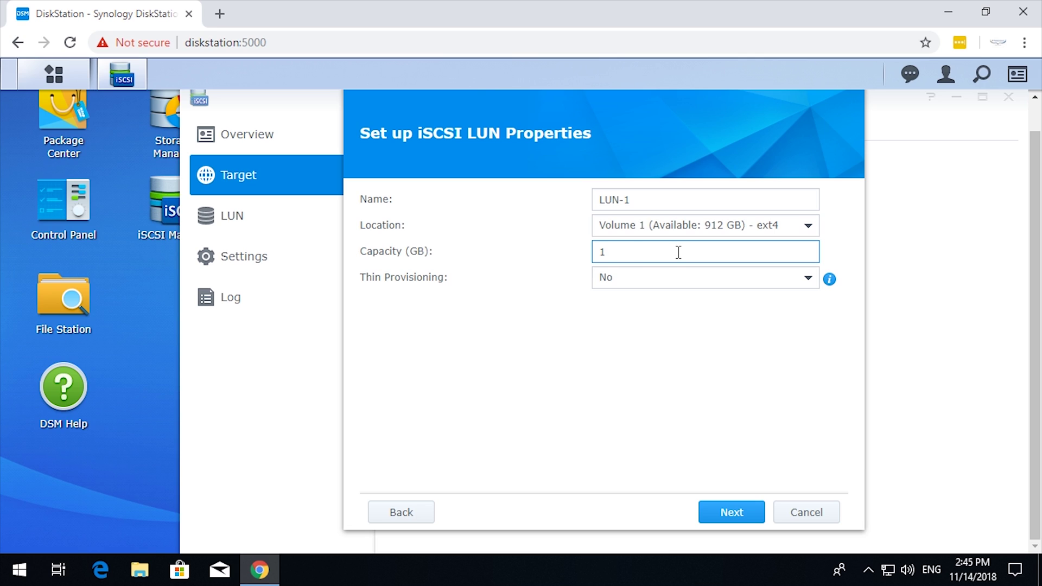
{"action": "key", "text": "BackSpace"}
{"action": "type", "text": "9"}
{"action": "type", "text": "800"}
{"action": "mouse_move", "coordinate": [828, 281]}
{"action": "left_click", "coordinate": [725, 518]}
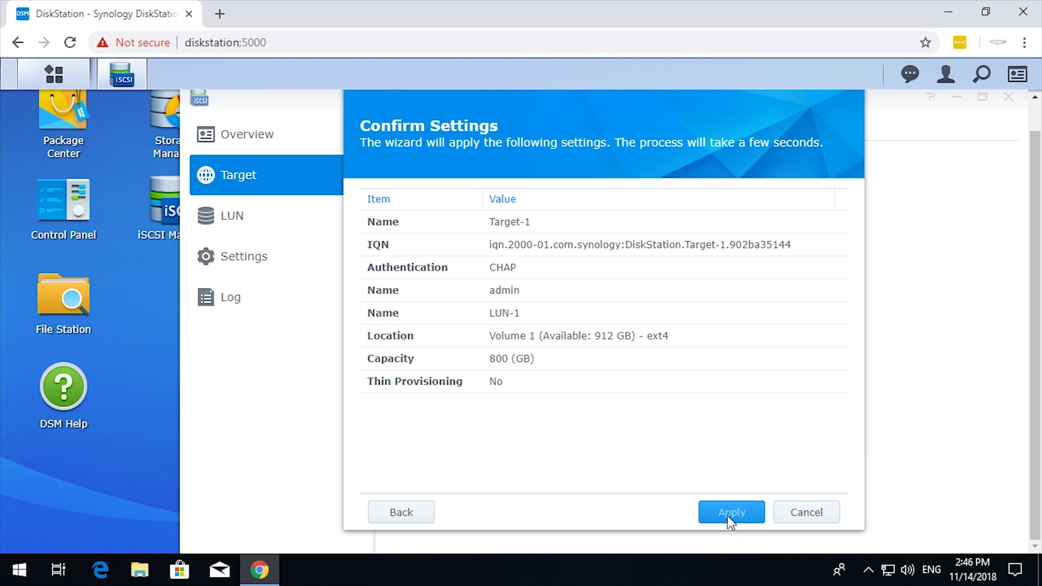
Apply the settings so Target-1 with CHAP and the 800 GB LUN-1 is created and Ready
{"action": "left_click", "coordinate": [727, 516]}
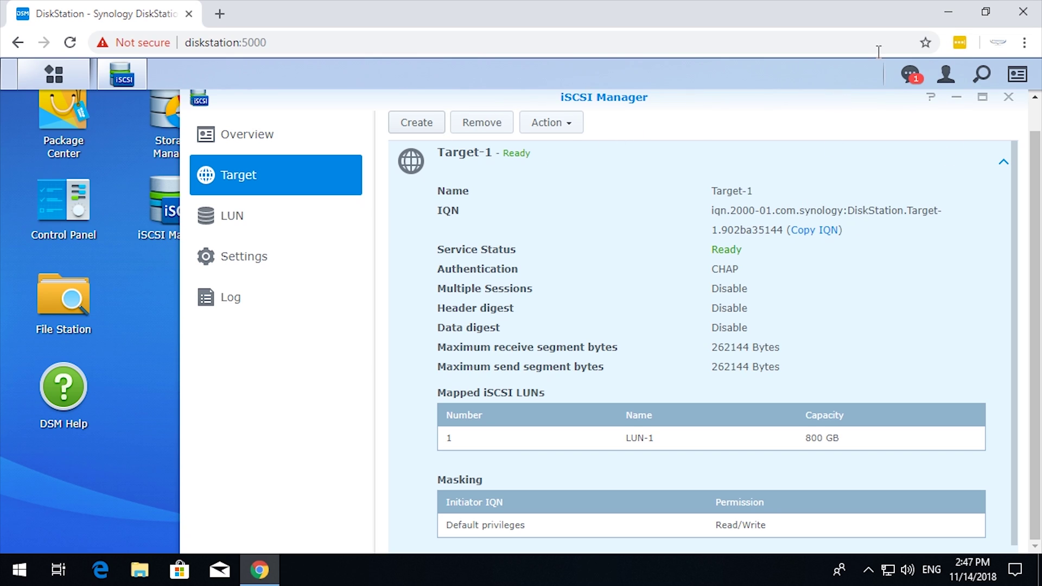
Minimize Chrome, find Control Panel via Start search, and launch iSCSI Initiator from Administrative Tools
{"action": "left_click", "coordinate": [948, 13]}
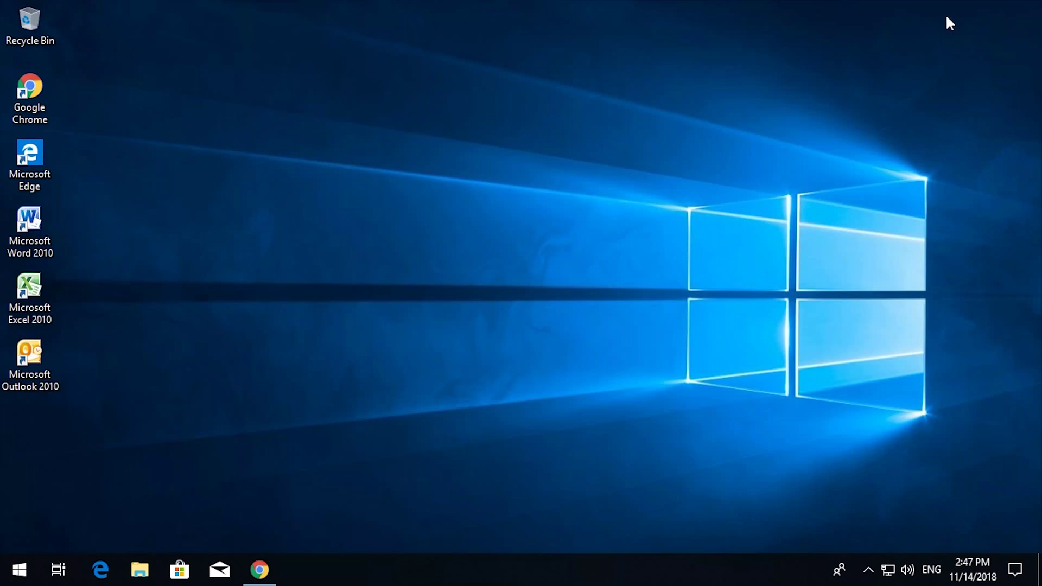
{"action": "left_click", "coordinate": [22, 564]}
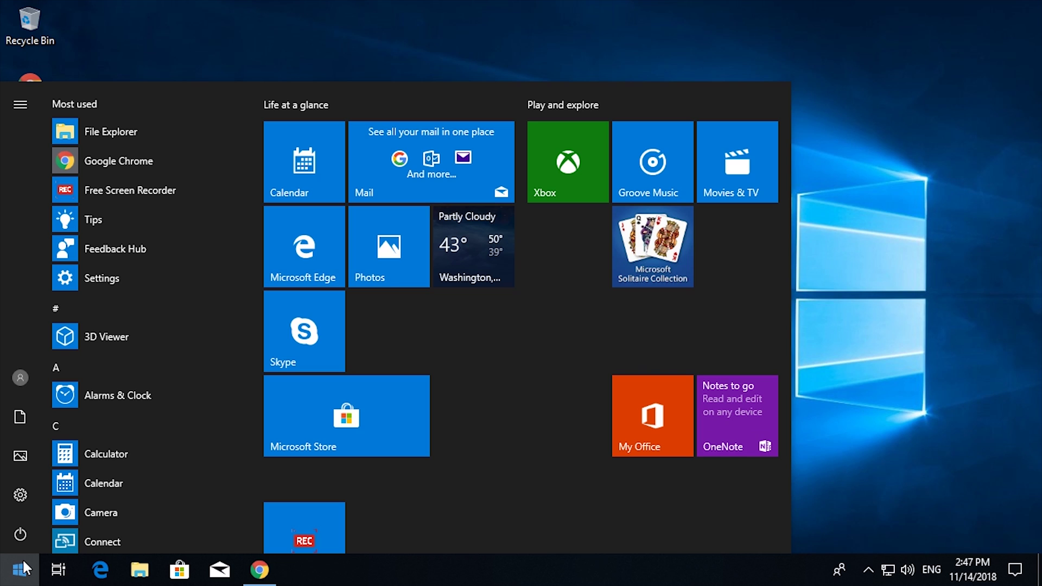
{"action": "left_click", "coordinate": [23, 564]}
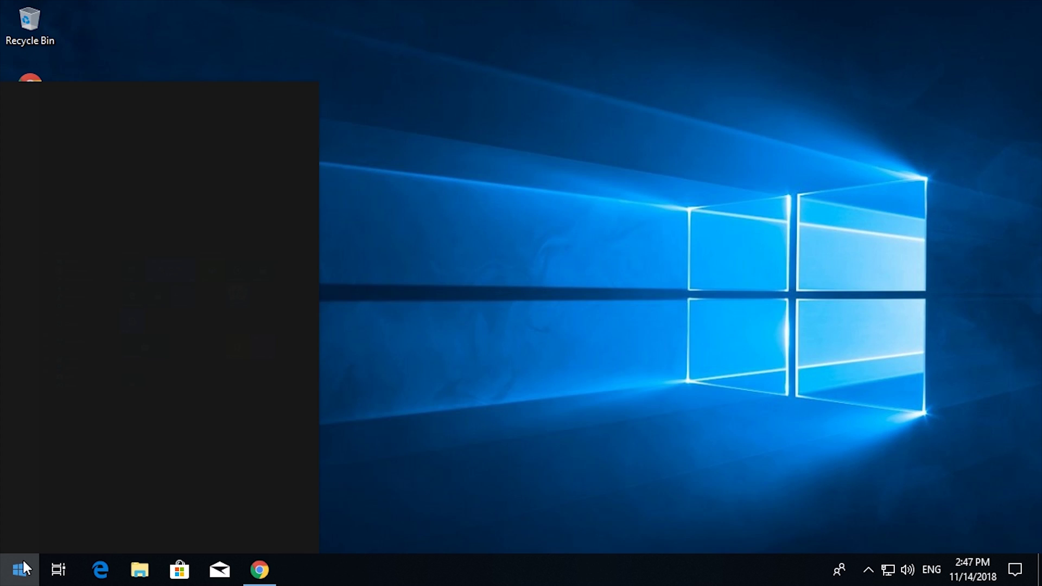
{"action": "type", "text": "control"}
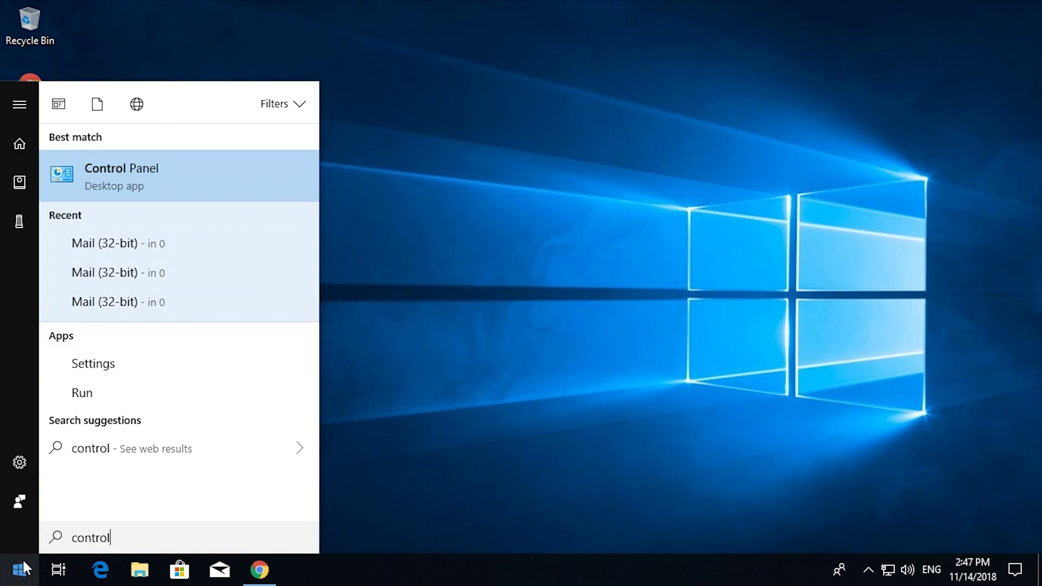
{"action": "left_click", "coordinate": [113, 171]}
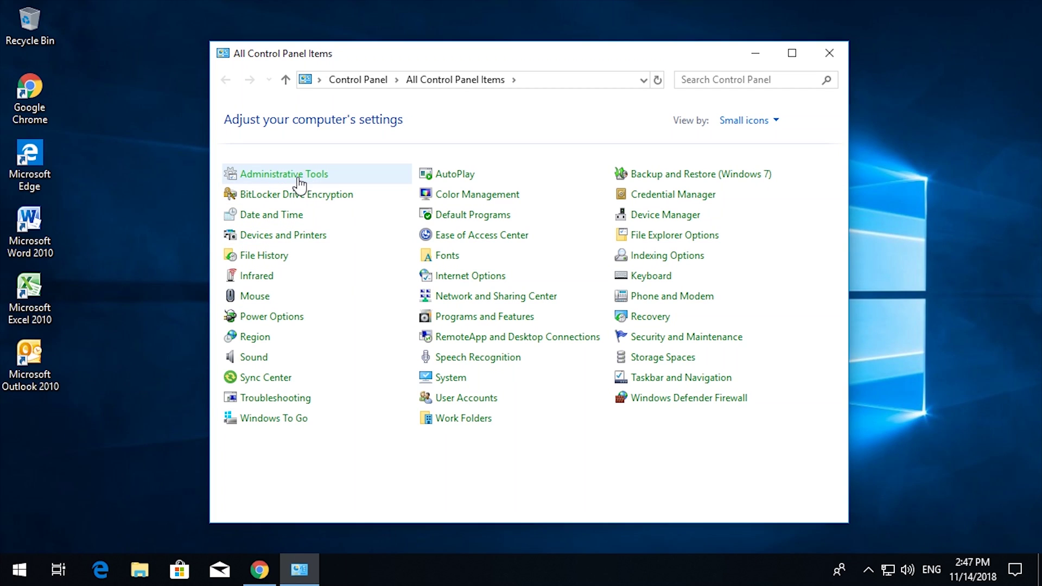
{"action": "left_click", "coordinate": [297, 179]}
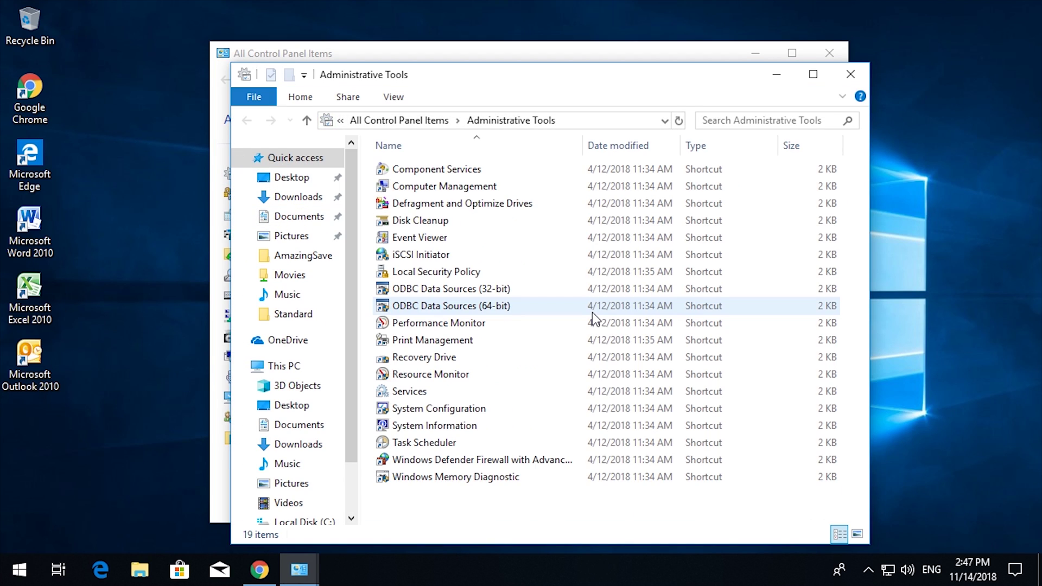
{"action": "left_click", "coordinate": [425, 257]}
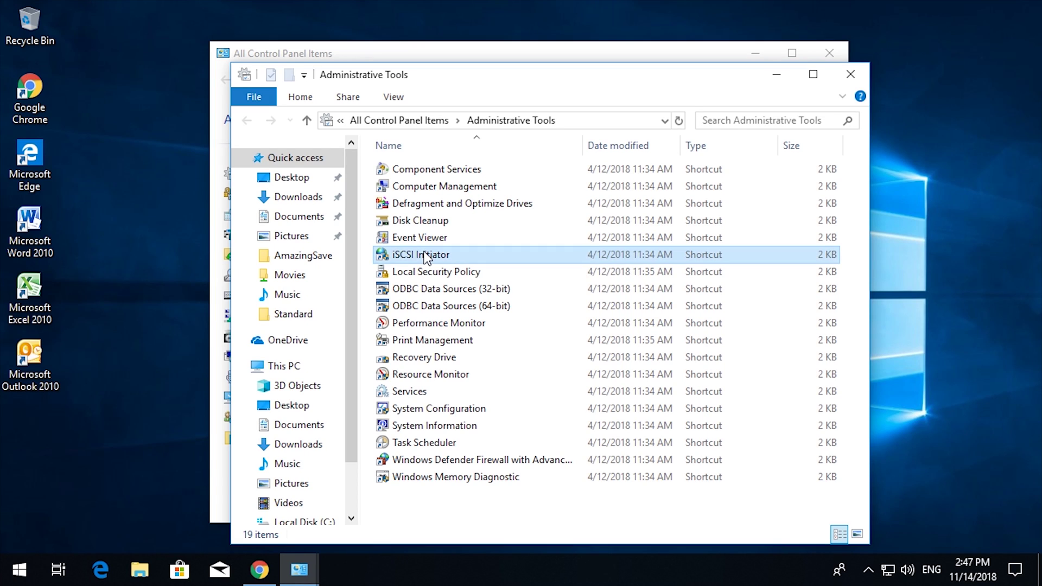
{"action": "double_click", "coordinate": [425, 257]}
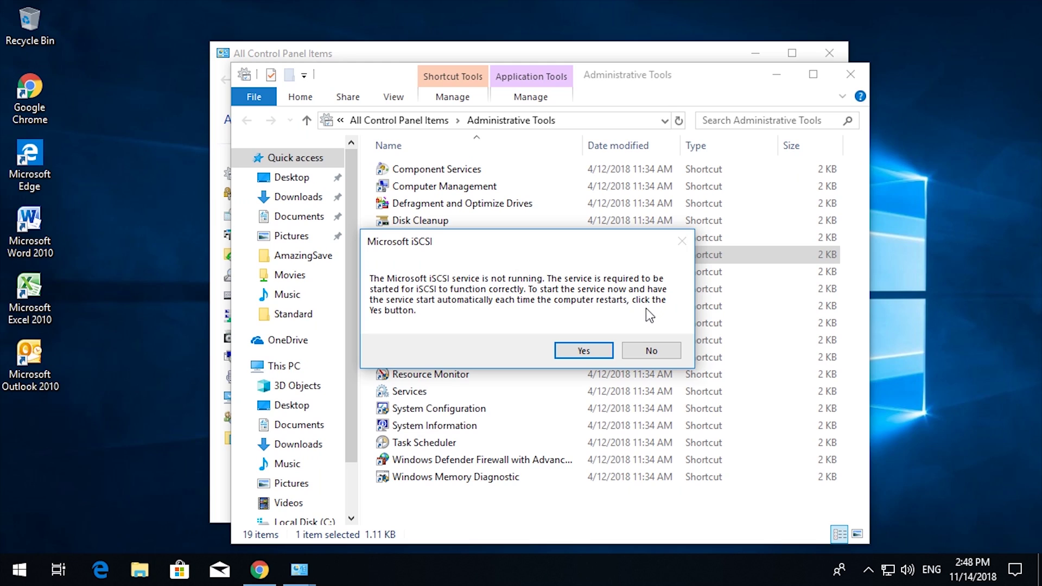
Accept the prompt to start the Microsoft iSCSI service automatically
{"action": "left_click", "coordinate": [591, 351]}
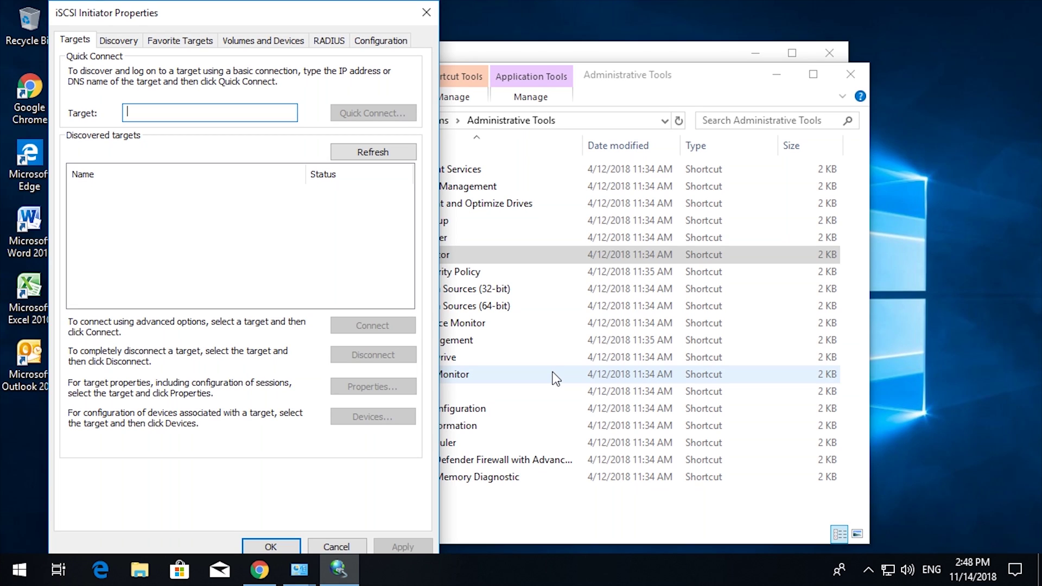
Quick Connect to host diskstation, close the results, and open the target's Properties
{"action": "type", "text": "17"}
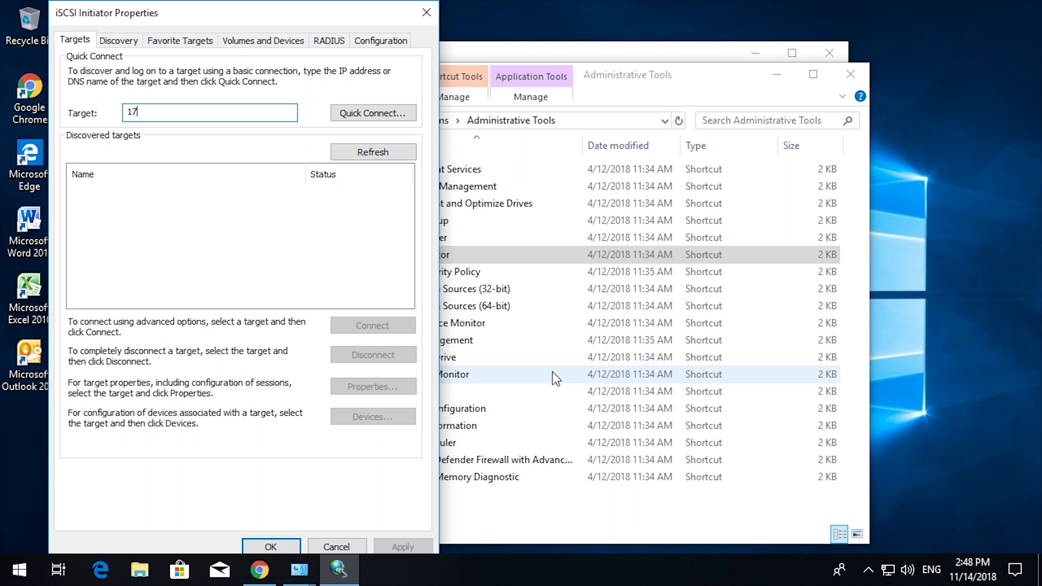
{"action": "key", "text": "BackSpace"}
{"action": "key", "text": "BackSpace"}
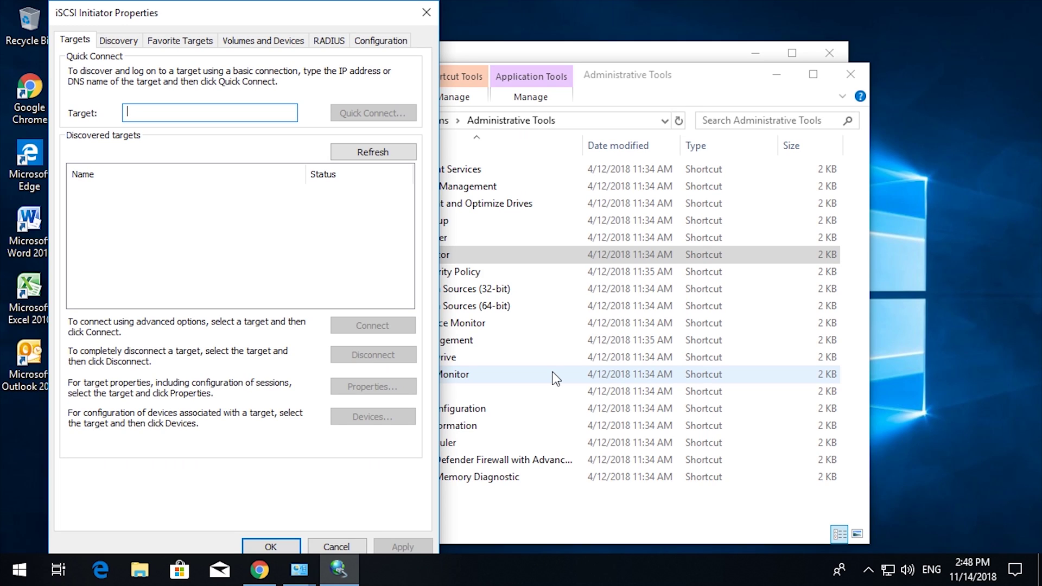
{"action": "type", "text": "diskstation"}
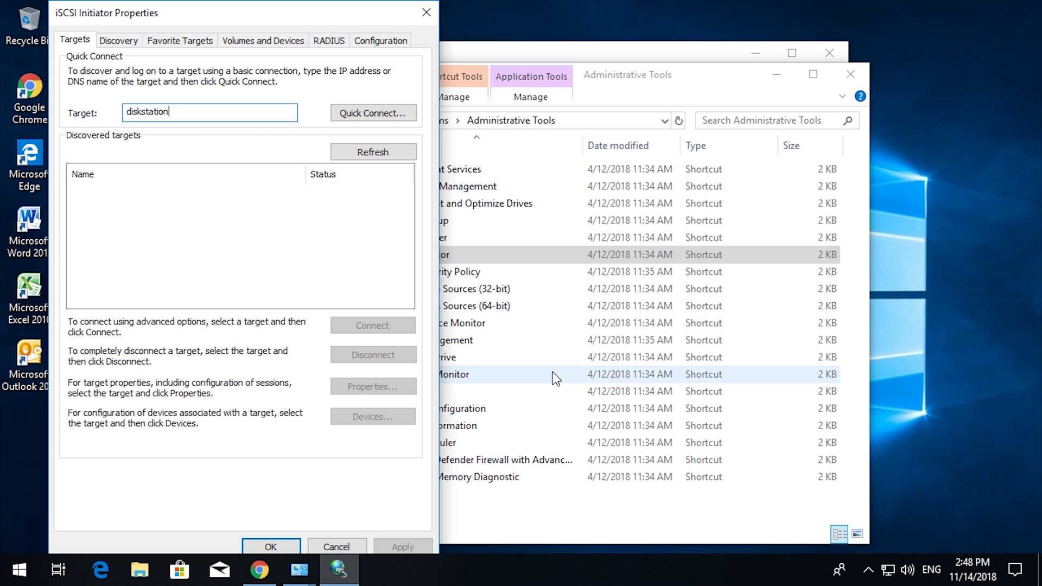
{"action": "left_click", "coordinate": [378, 115]}
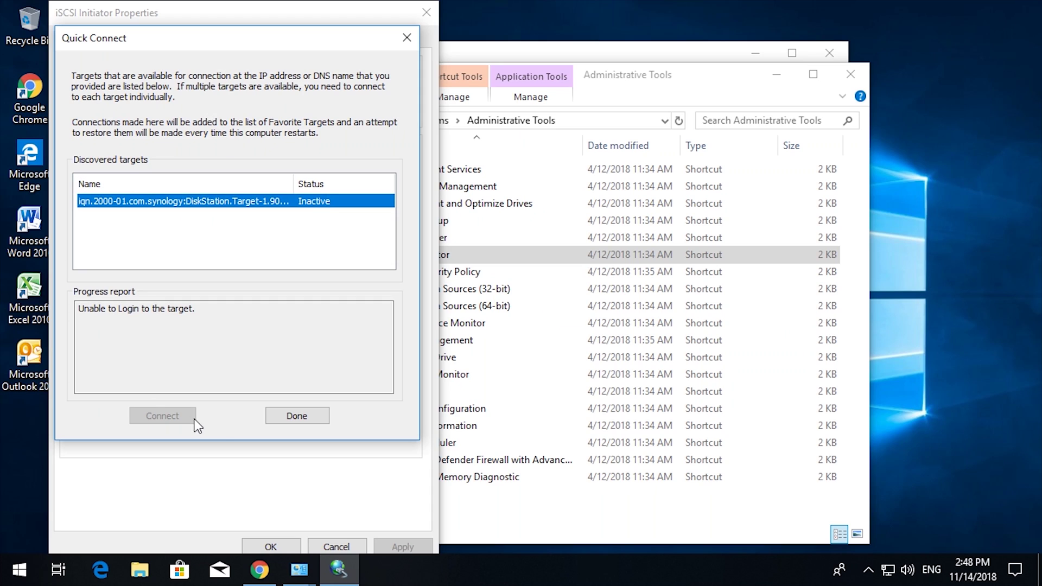
{"action": "left_click", "coordinate": [279, 418]}
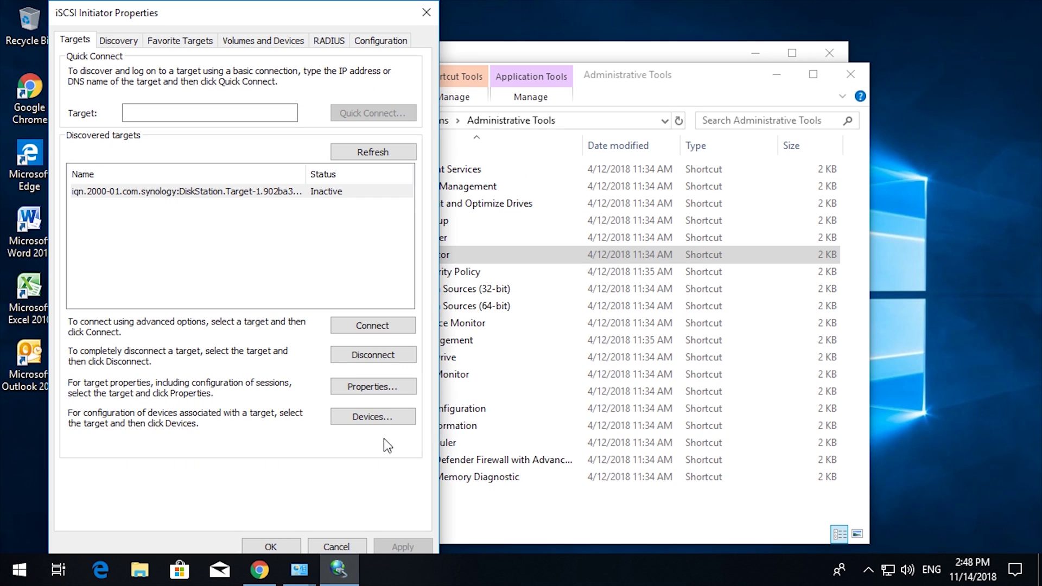
{"action": "left_click", "coordinate": [356, 386]}
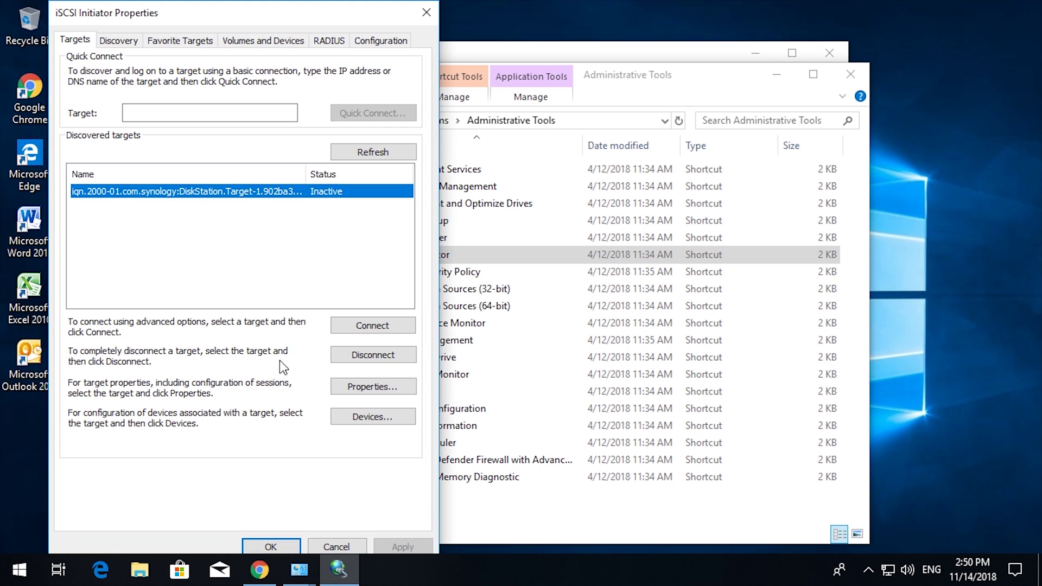
Connect to Target-1 with CHAP log on, using CHAP name admin and the target secret
{"action": "left_click", "coordinate": [364, 327]}
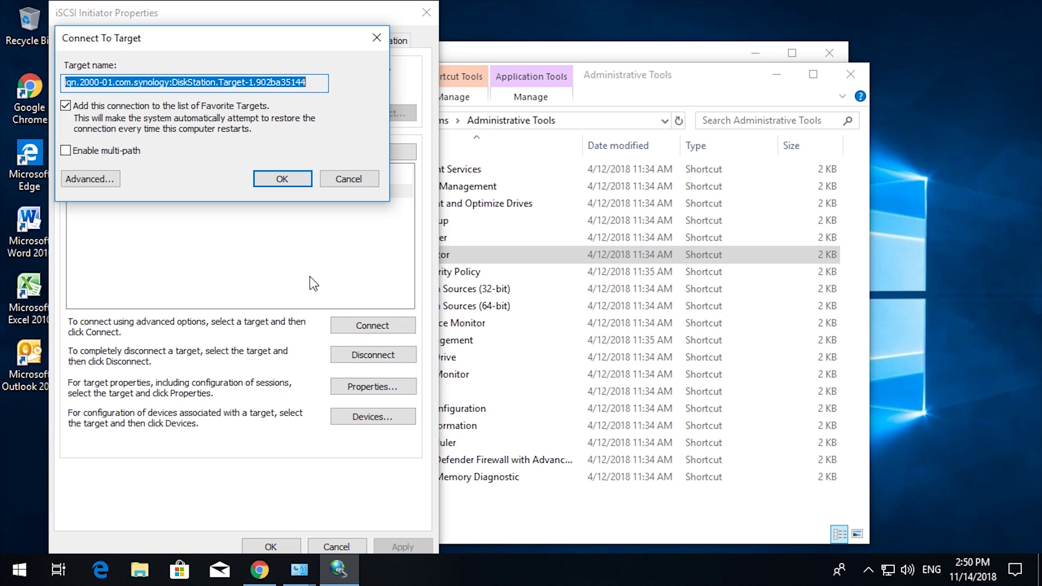
{"action": "left_click", "coordinate": [94, 180]}
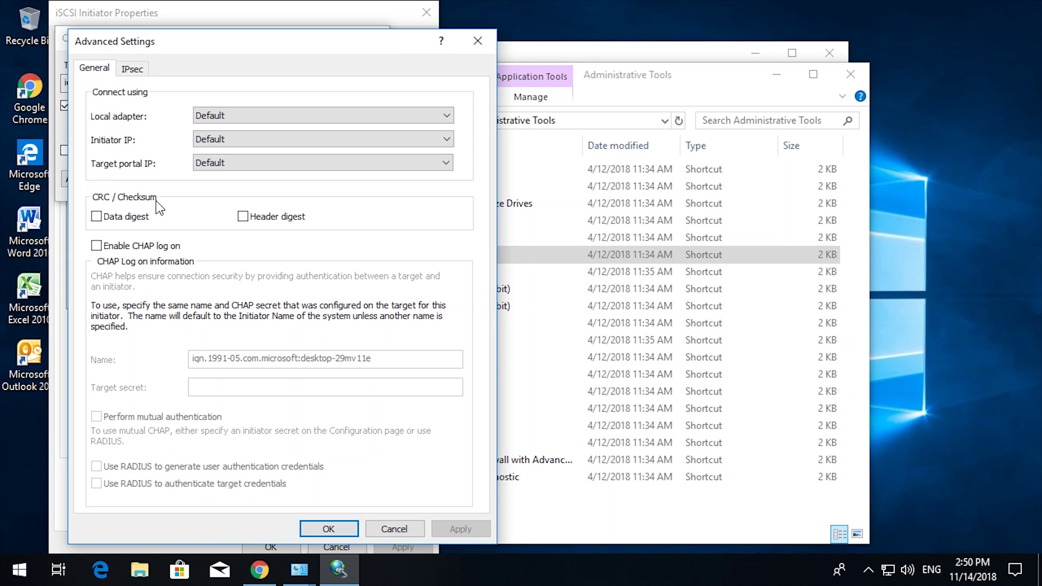
{"action": "left_click", "coordinate": [97, 247]}
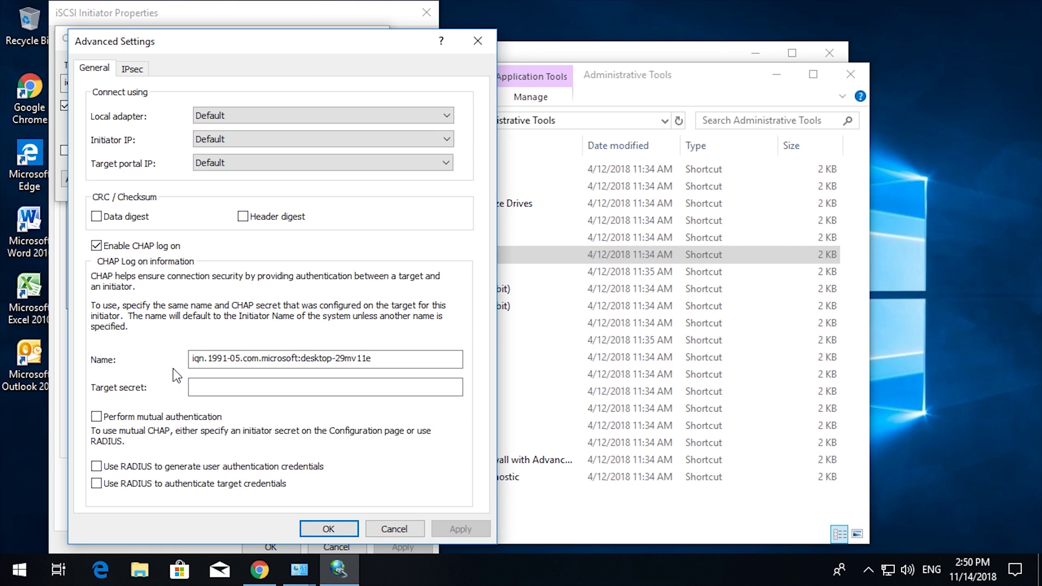
{"action": "left_click_drag", "start_coordinate": [393, 358], "coordinate": [149, 354]}
{"action": "type", "text": "admin"}
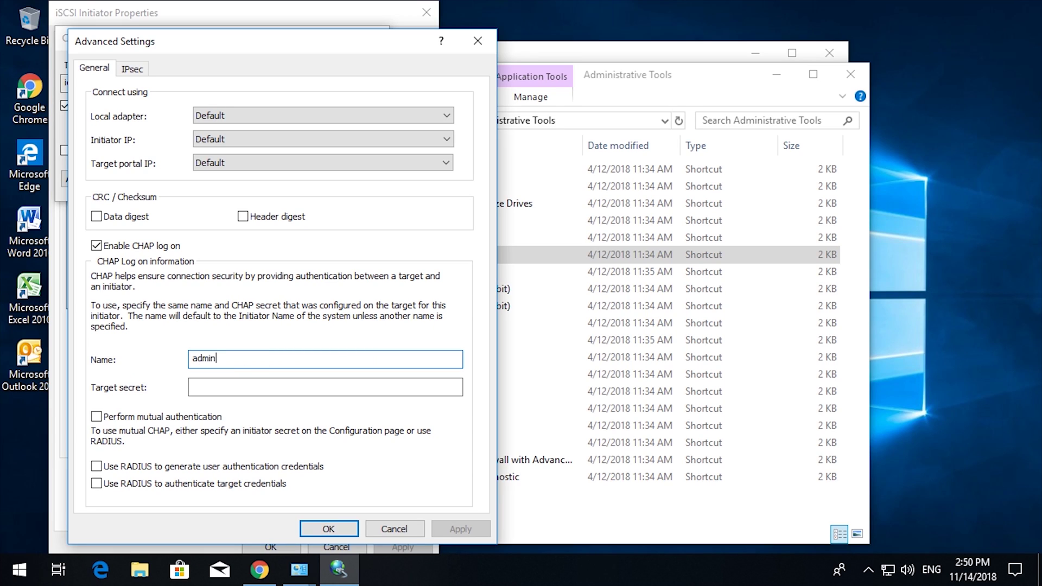
{"action": "key", "text": "Tab"}
{"action": "type", "text": "******"}
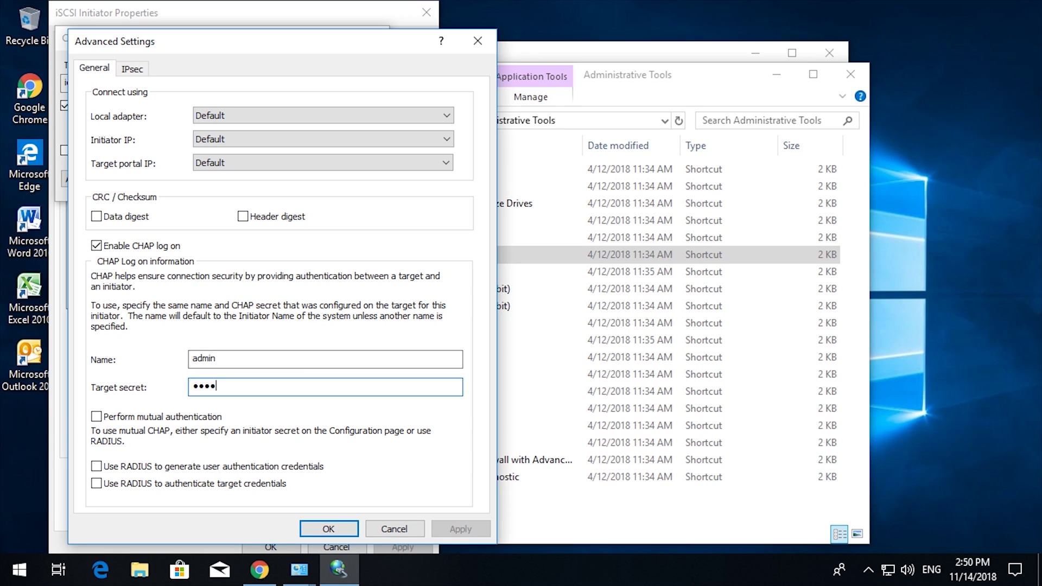
{"action": "type", "text": "*******"}
{"action": "left_click", "coordinate": [329, 529]}
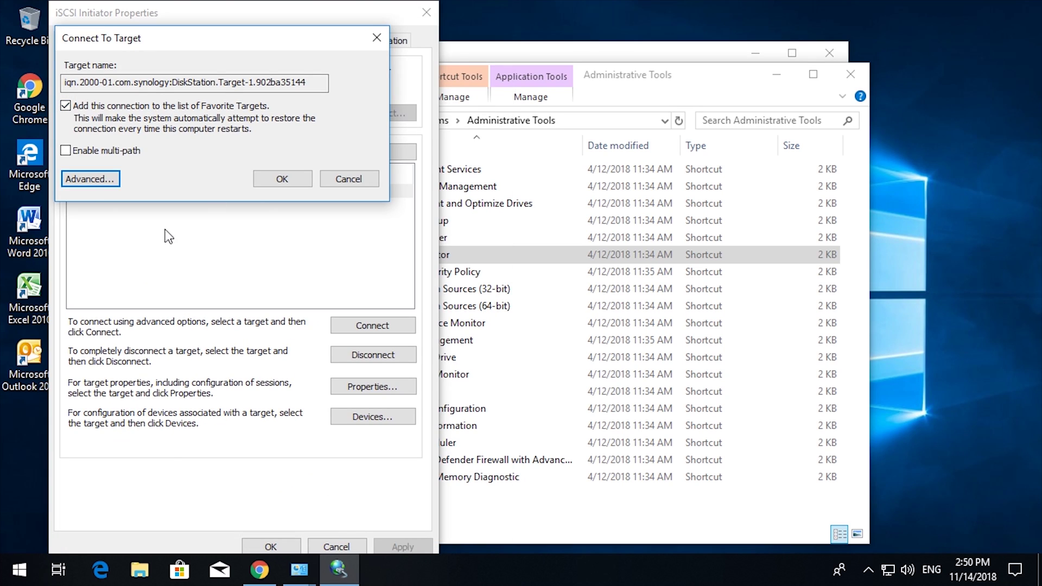
{"action": "left_click", "coordinate": [281, 181]}
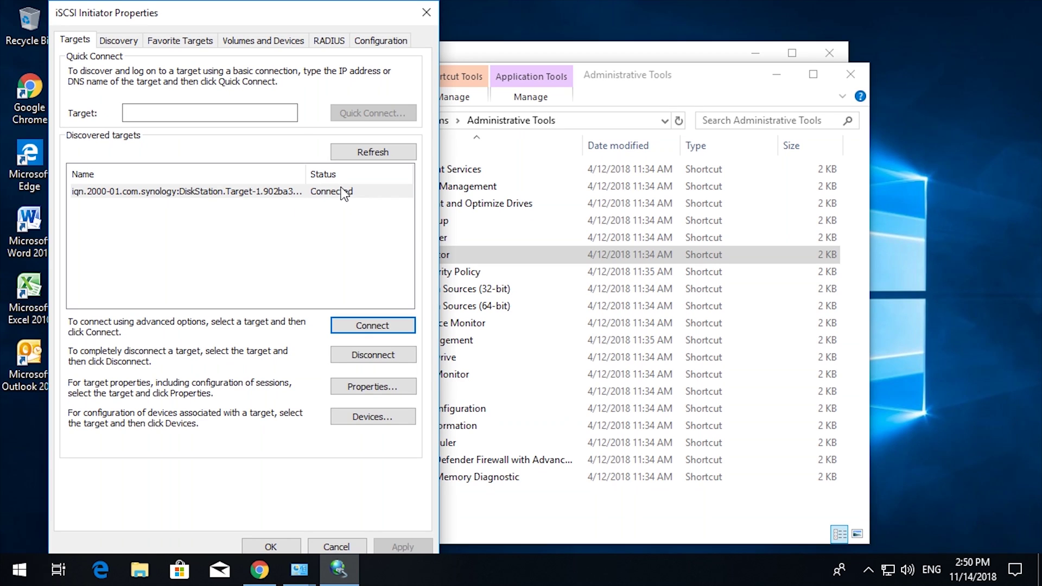
Review the Discovery, Favorite Targets, Volumes and Devices and Configuration tabs, then return to Targets
{"action": "left_click", "coordinate": [136, 41]}
{"action": "left_click", "coordinate": [179, 39]}
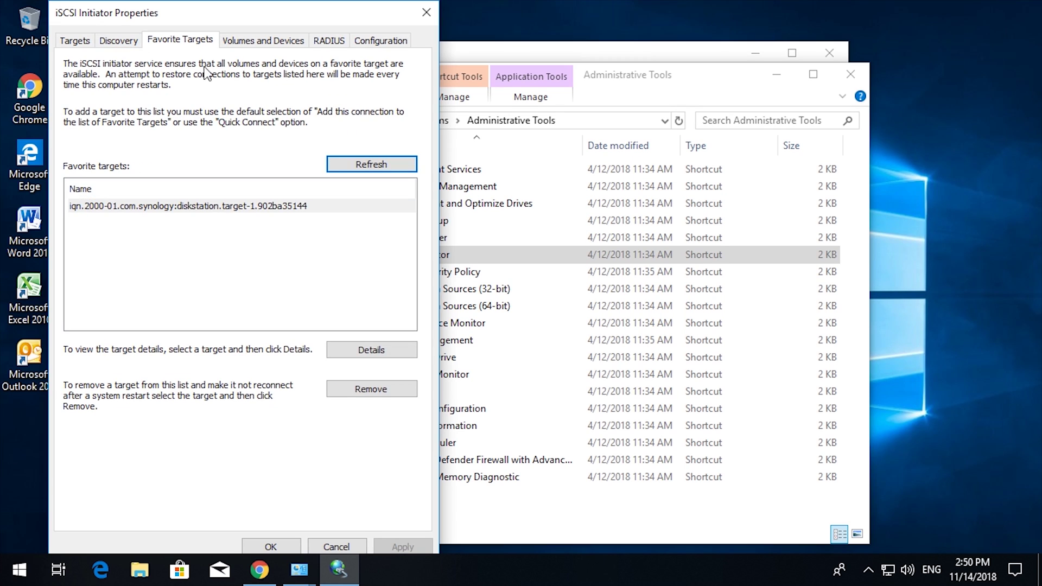
{"action": "left_click", "coordinate": [265, 44]}
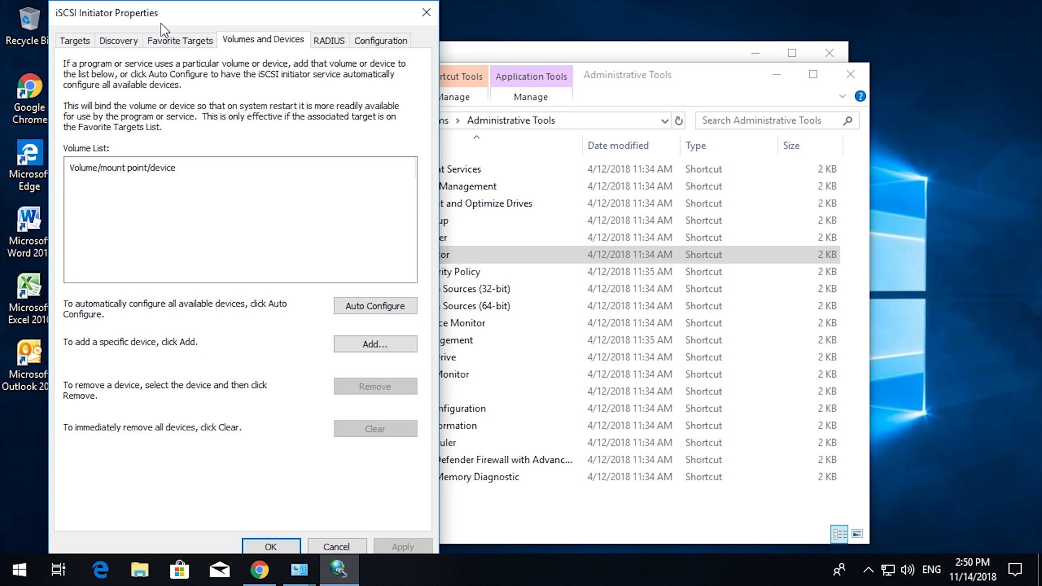
{"action": "left_click", "coordinate": [173, 38]}
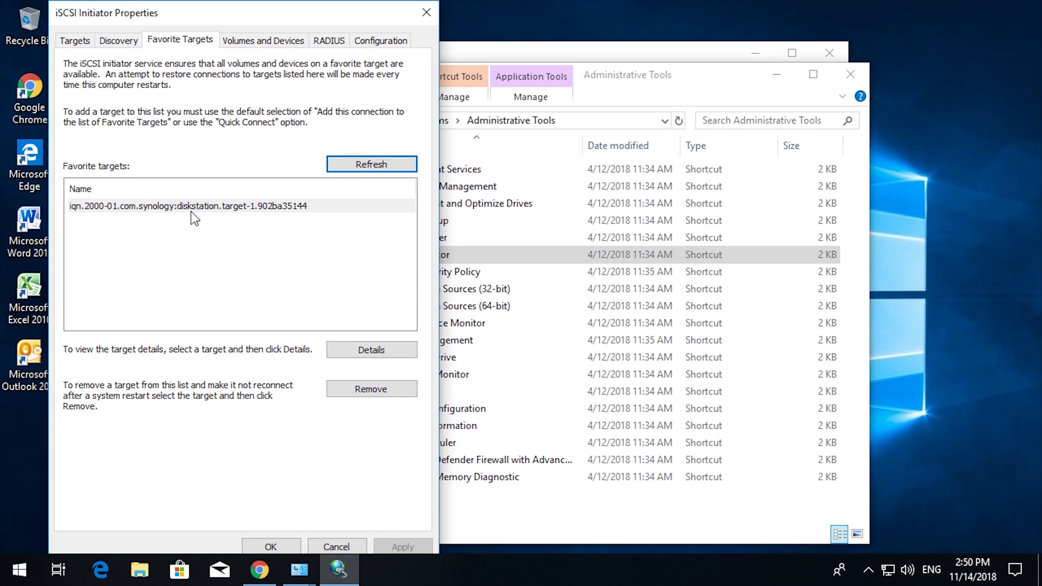
{"action": "left_click", "coordinate": [388, 43]}
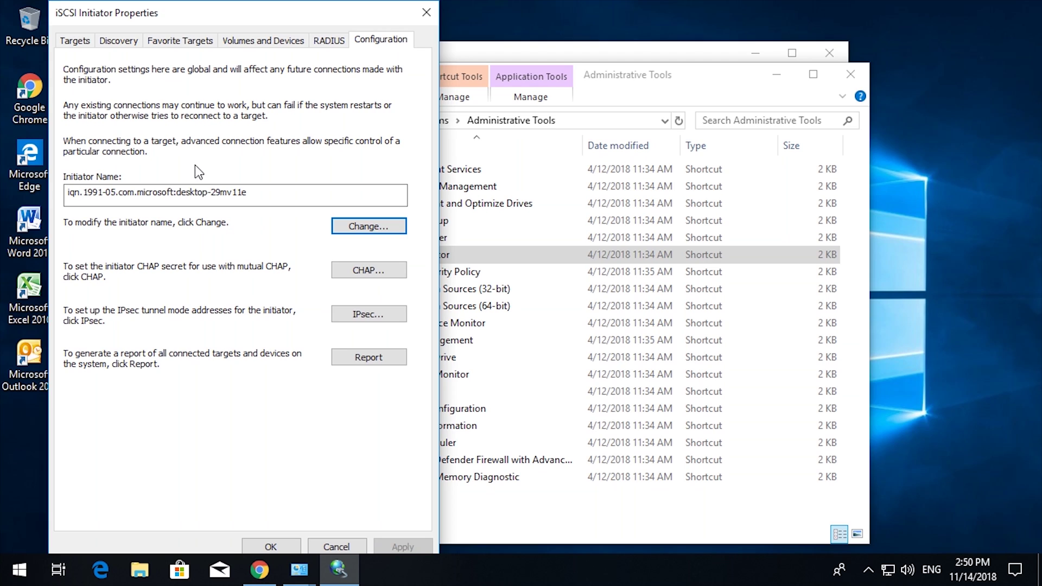
{"action": "left_click", "coordinate": [83, 43]}
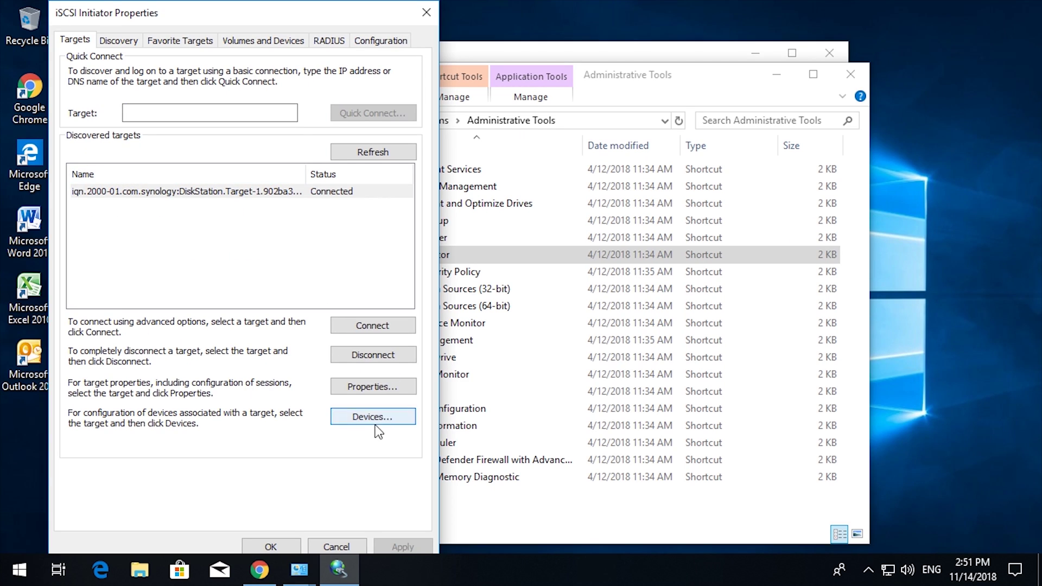
Close the initiator and Administrative Tools, then initialize the 800 GB Disk 1 as GPT in Disk Management
{"action": "left_click", "coordinate": [266, 547]}
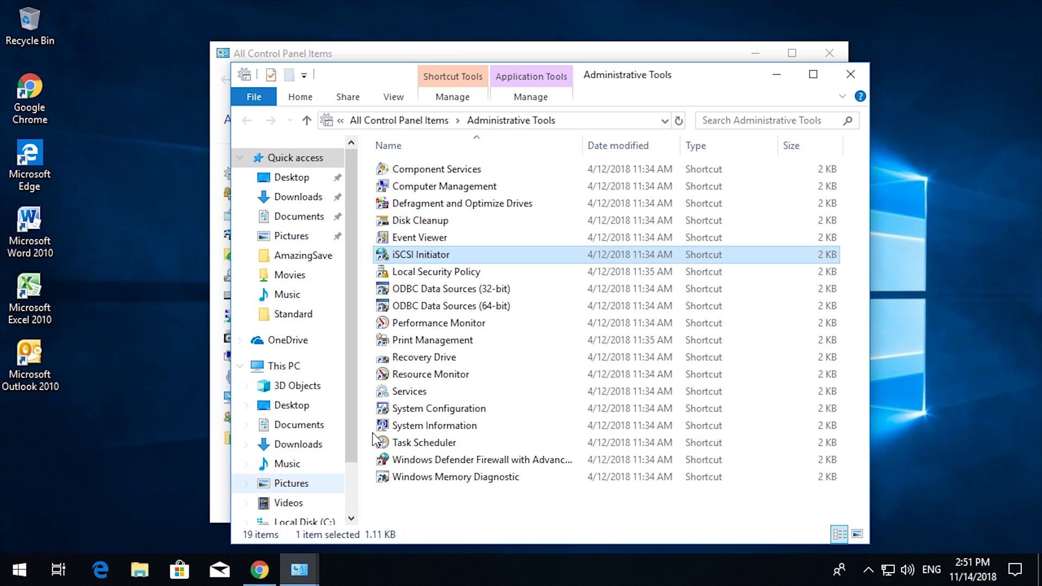
{"action": "left_click", "coordinate": [850, 76]}
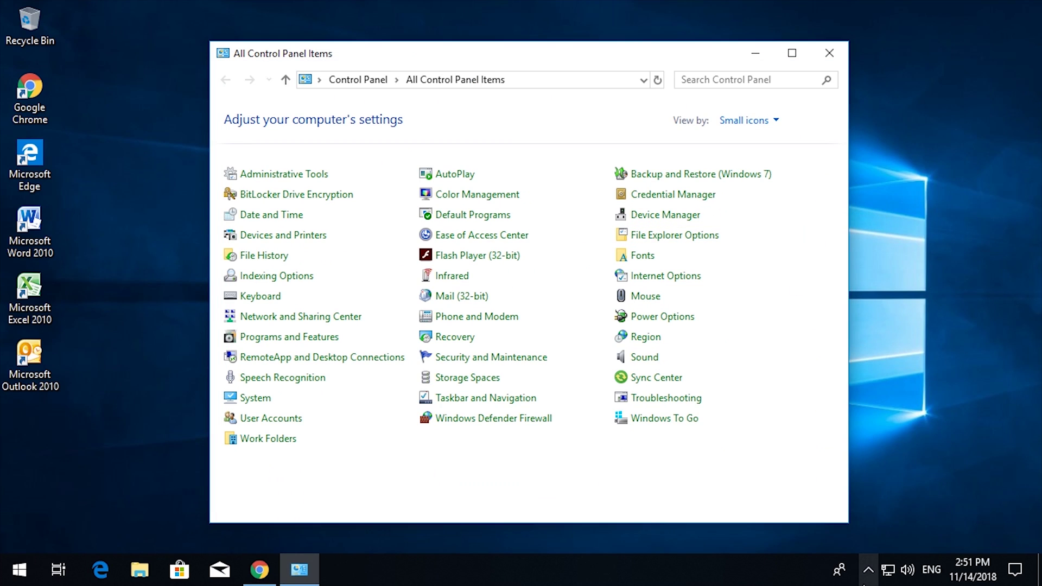
{"action": "left_click", "coordinate": [867, 569]}
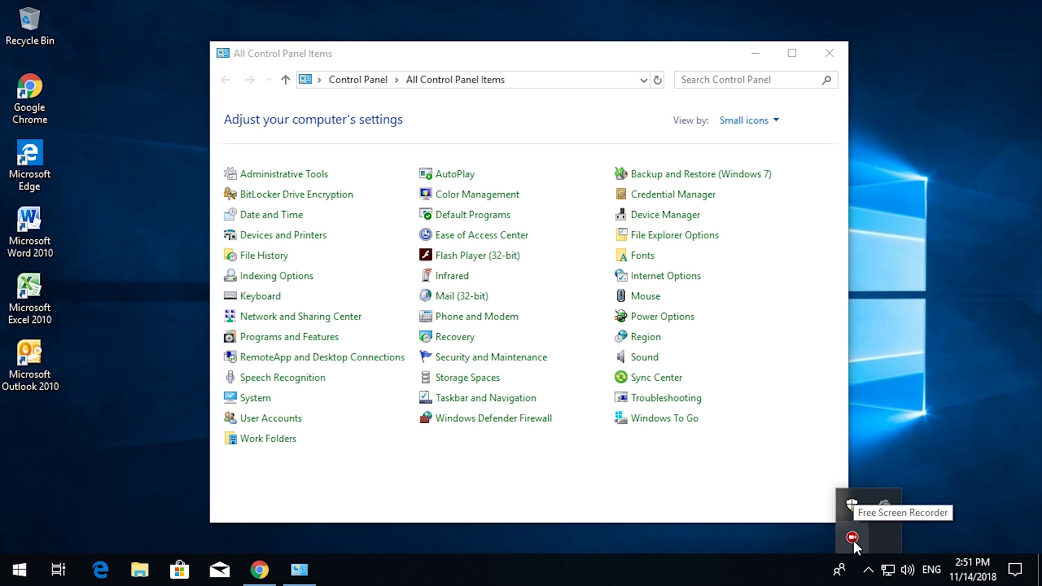
{"action": "left_click", "coordinate": [867, 566]}
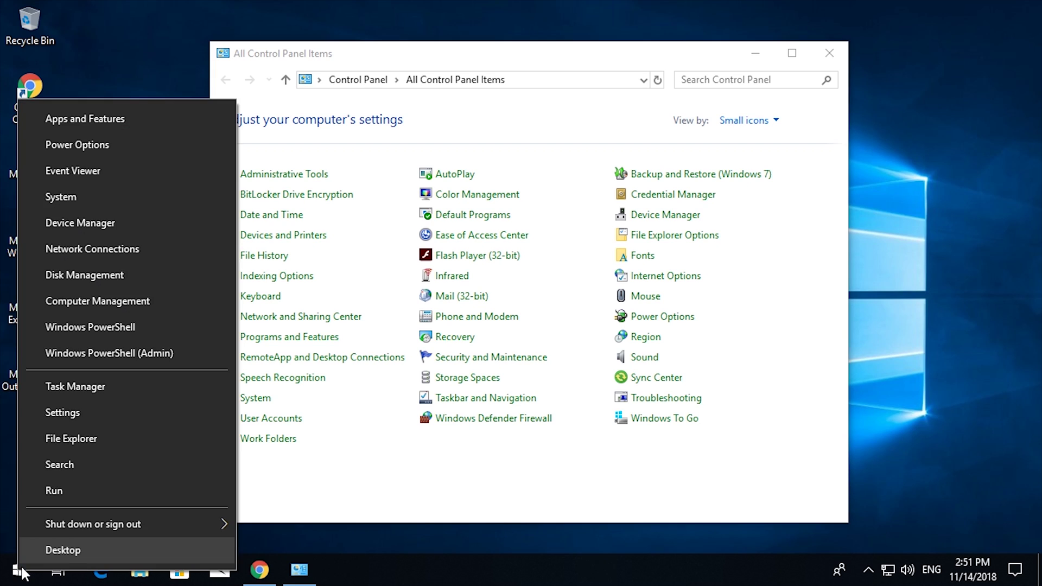
{"action": "left_click", "coordinate": [93, 275]}
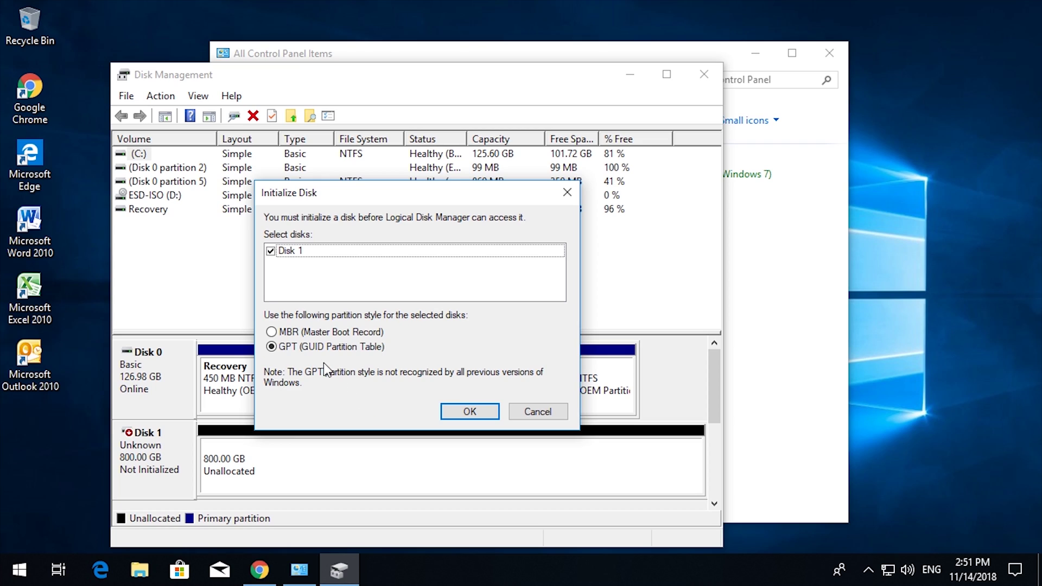
{"action": "left_click", "coordinate": [468, 412]}
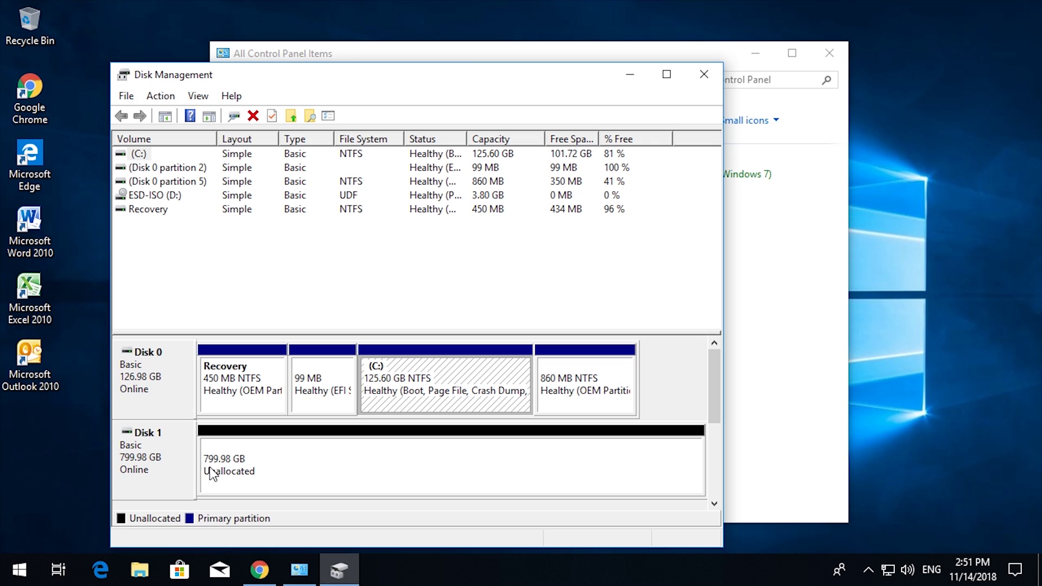
Start a New Simple Volume on Disk 1 at the full 819182 MB with drive letter Z
{"action": "left_click", "coordinate": [288, 459]}
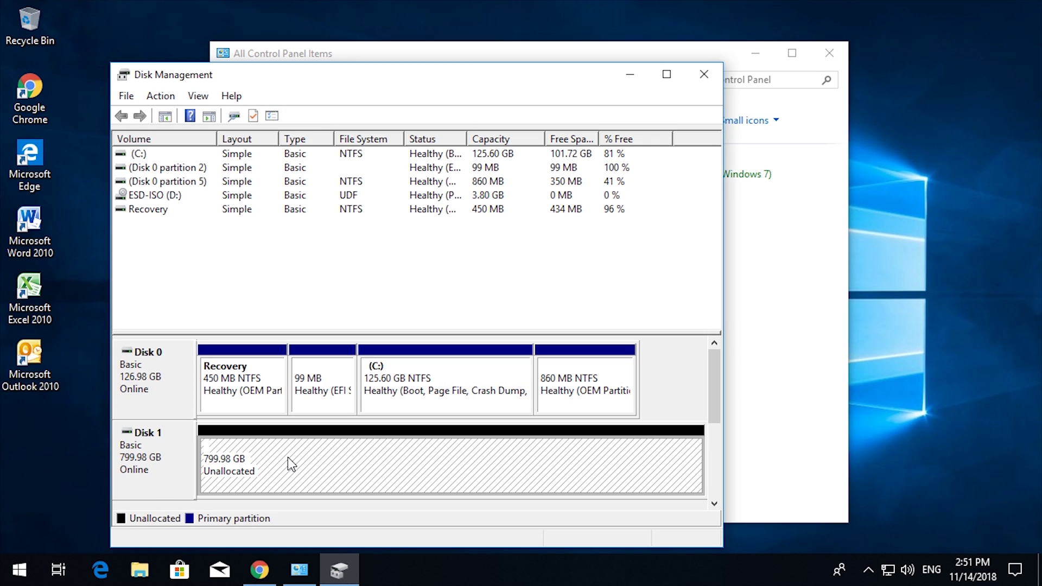
{"action": "right_click", "coordinate": [325, 466]}
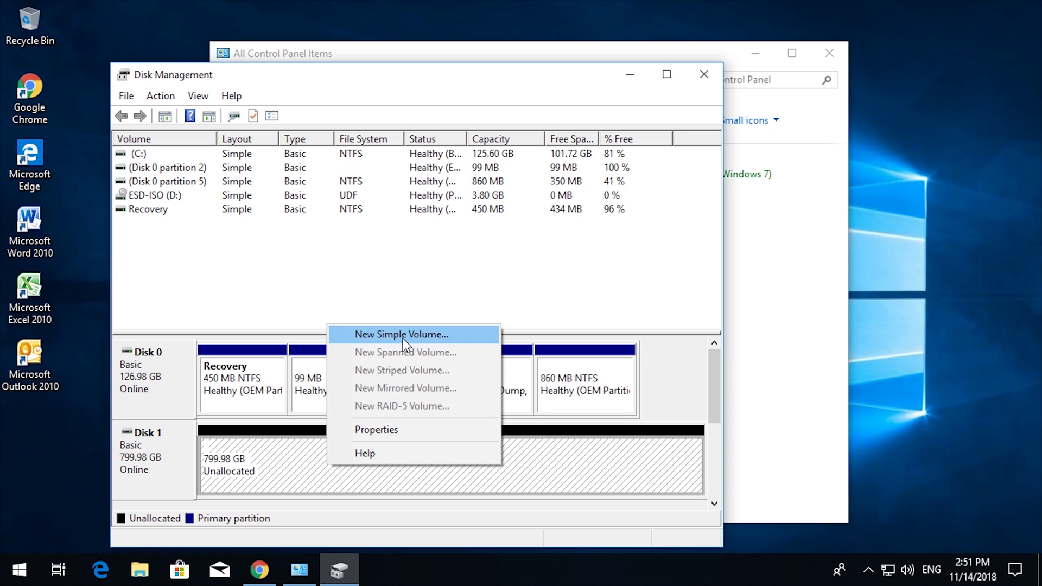
{"action": "left_click", "coordinate": [402, 337]}
{"action": "left_click", "coordinate": [428, 445]}
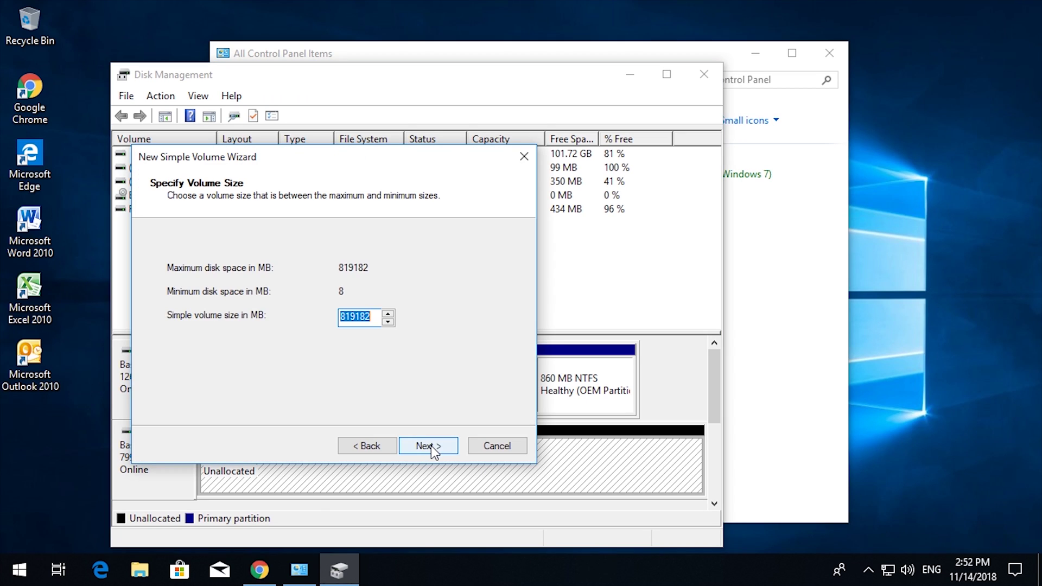
{"action": "left_click", "coordinate": [432, 448]}
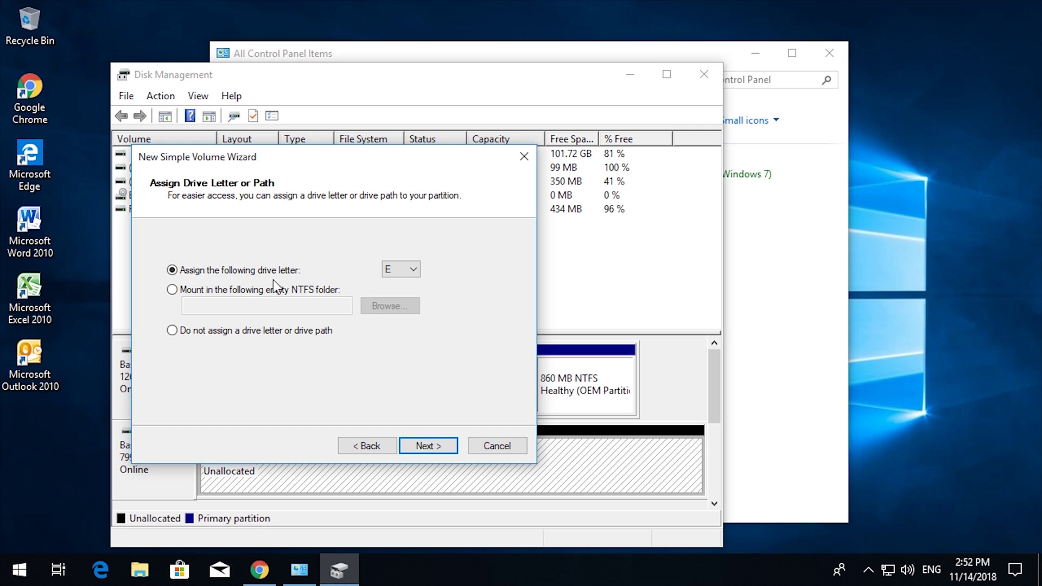
{"action": "left_click", "coordinate": [413, 269]}
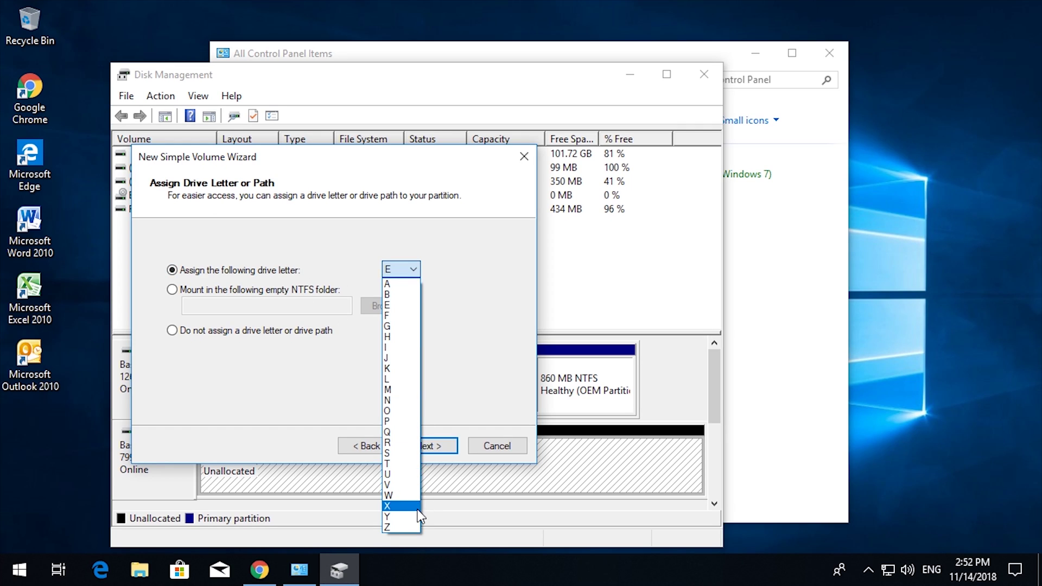
{"action": "left_click", "coordinate": [408, 527]}
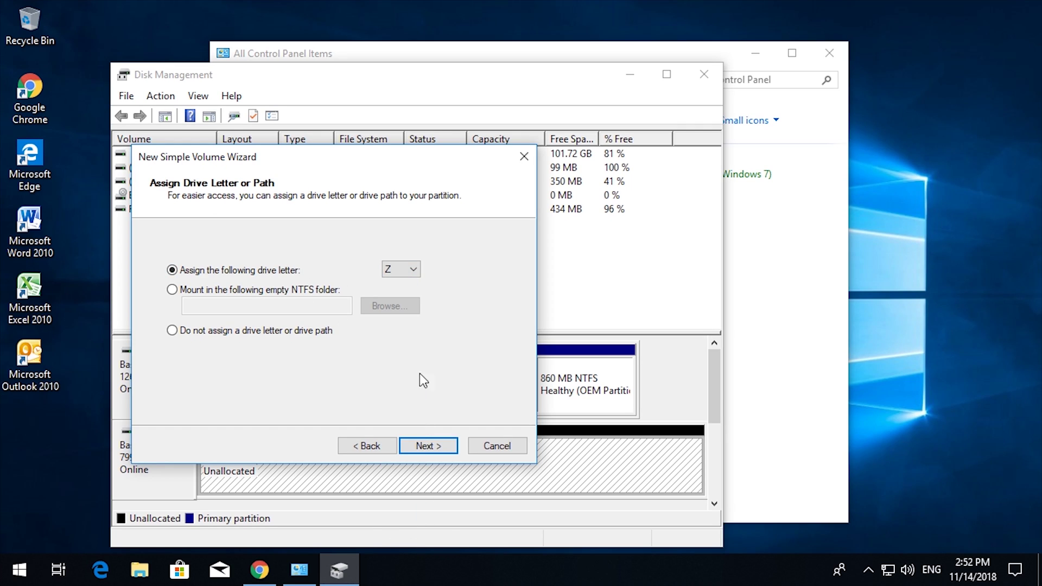
Label the volume 'New data', keep NTFS quick format, and finish the wizard
{"action": "left_click", "coordinate": [424, 446]}
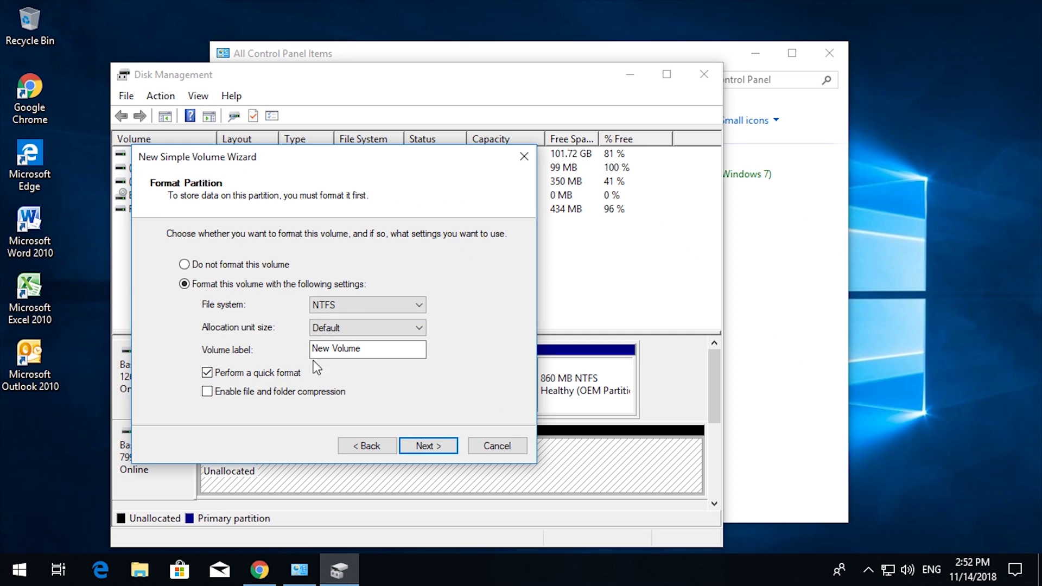
{"action": "left_click_drag", "start_coordinate": [385, 348], "coordinate": [304, 350]}
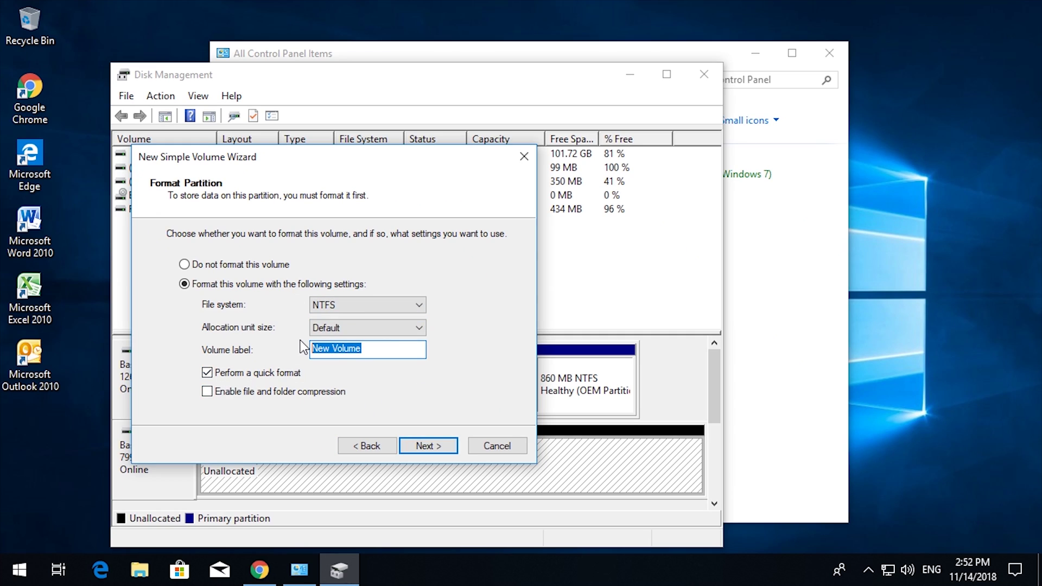
{"action": "type", "text": "New data"}
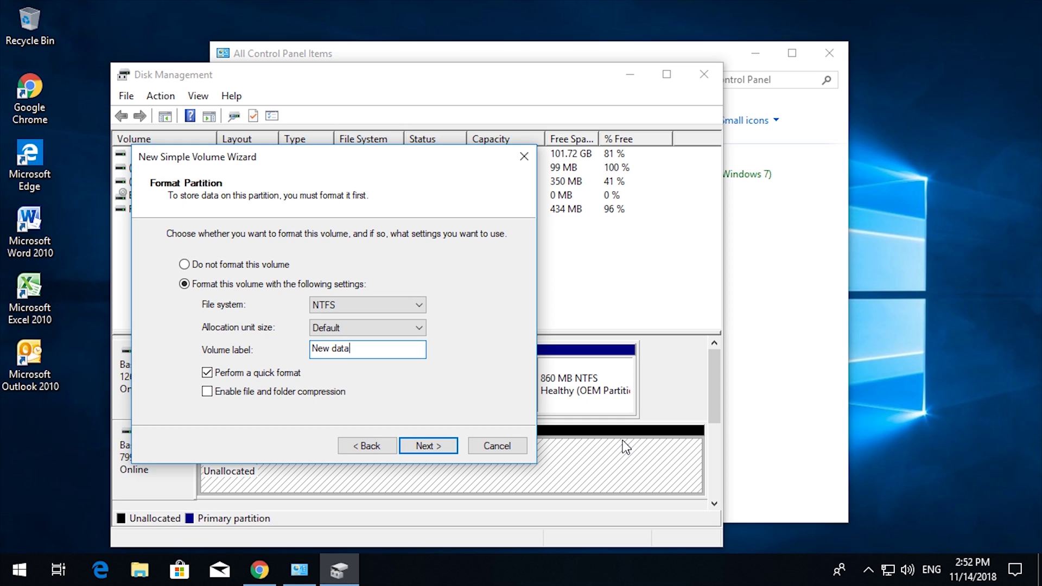
{"action": "left_click", "coordinate": [428, 445]}
{"action": "left_click", "coordinate": [427, 445]}
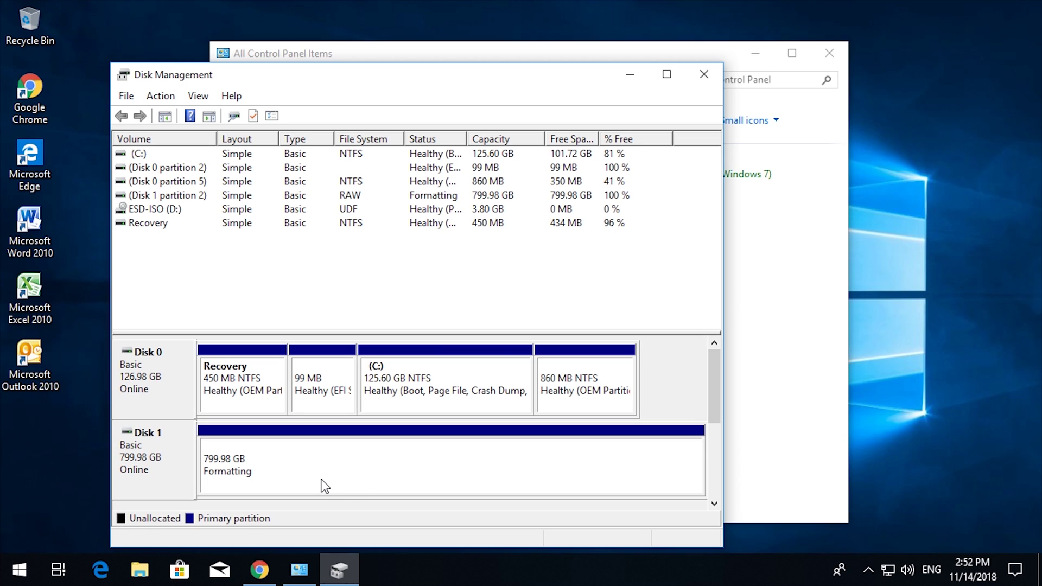
Open a File Explorer window on the empty New data (Z:) drive
{"action": "left_click", "coordinate": [149, 572]}
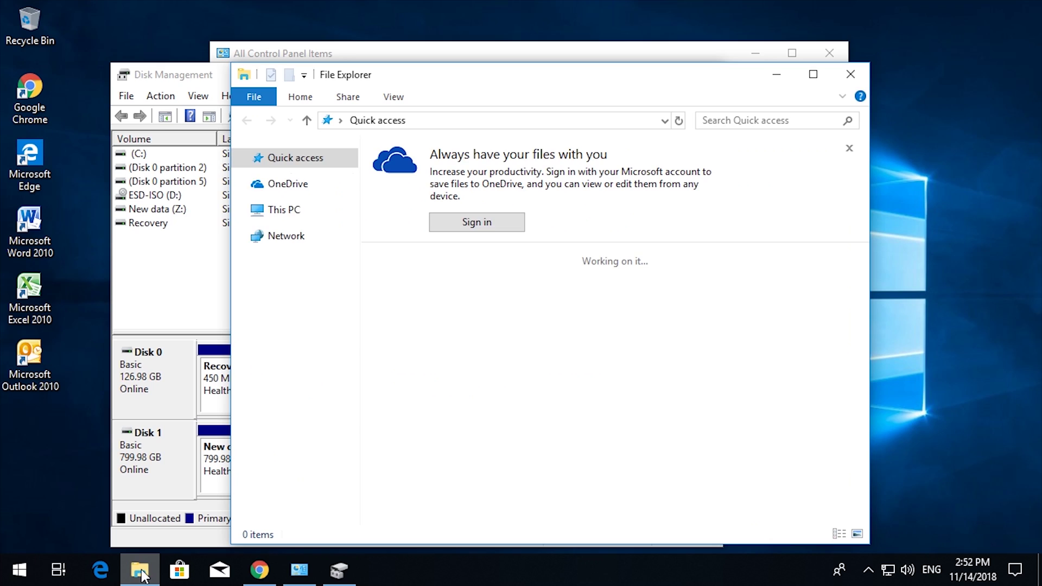
{"action": "left_click_drag", "start_coordinate": [353, 315], "coordinate": [359, 382]}
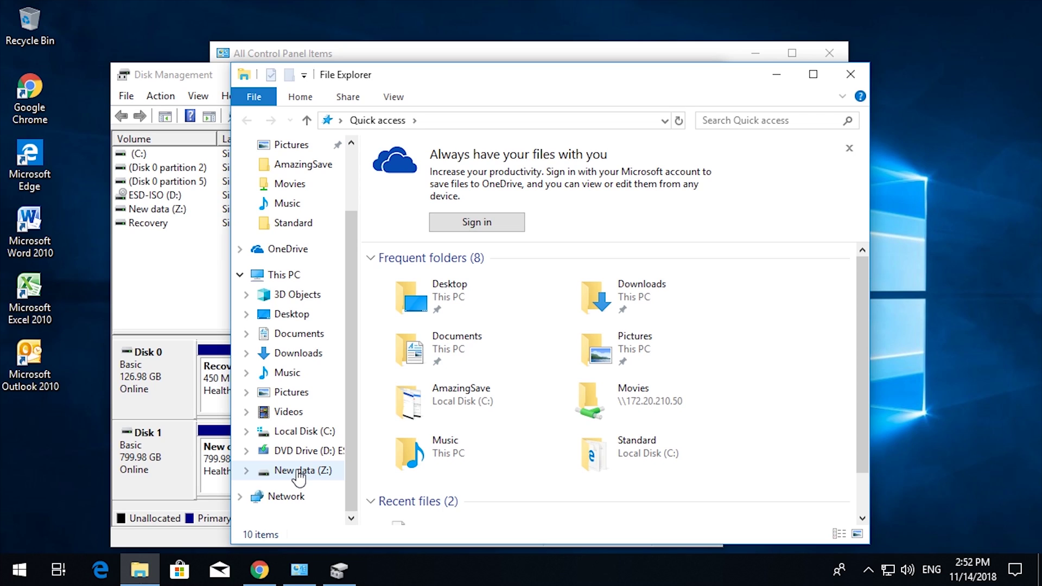
{"action": "left_click", "coordinate": [297, 471]}
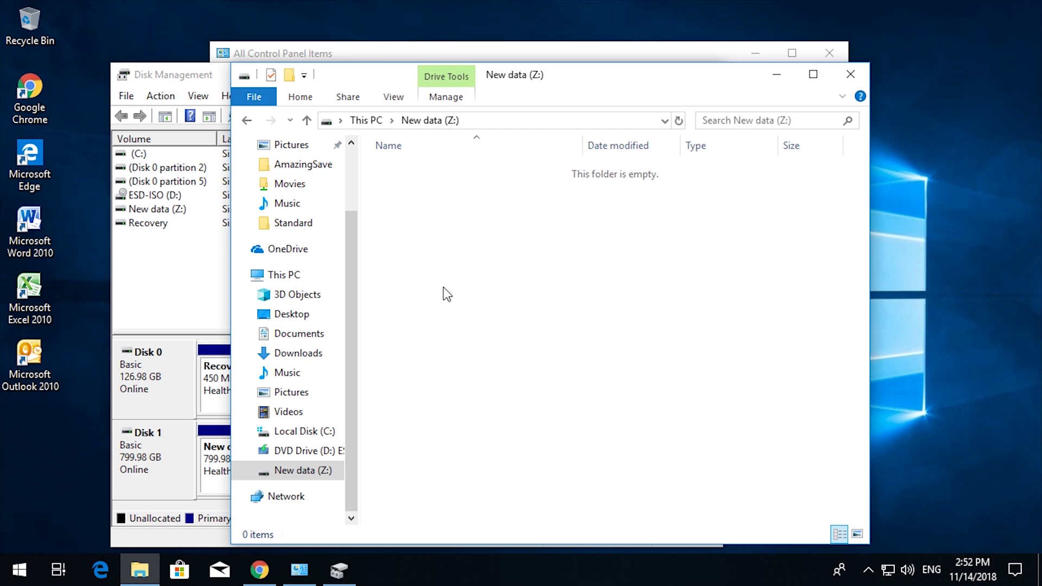
Close iSCSI Manager, decline File Station's shared-folder prompt, and close File Station
{"action": "left_click", "coordinate": [266, 558]}
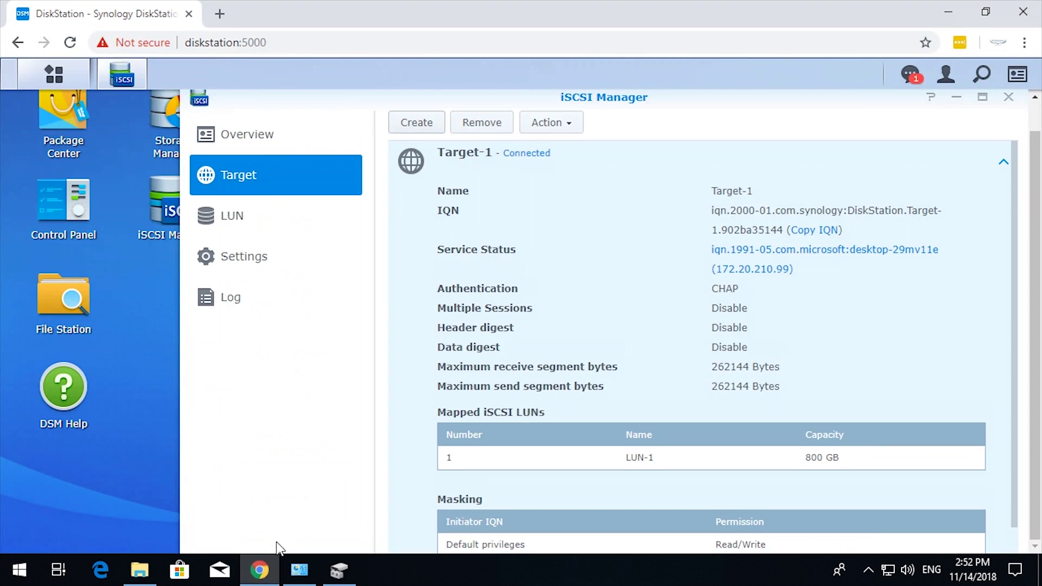
{"action": "left_click", "coordinate": [1008, 97]}
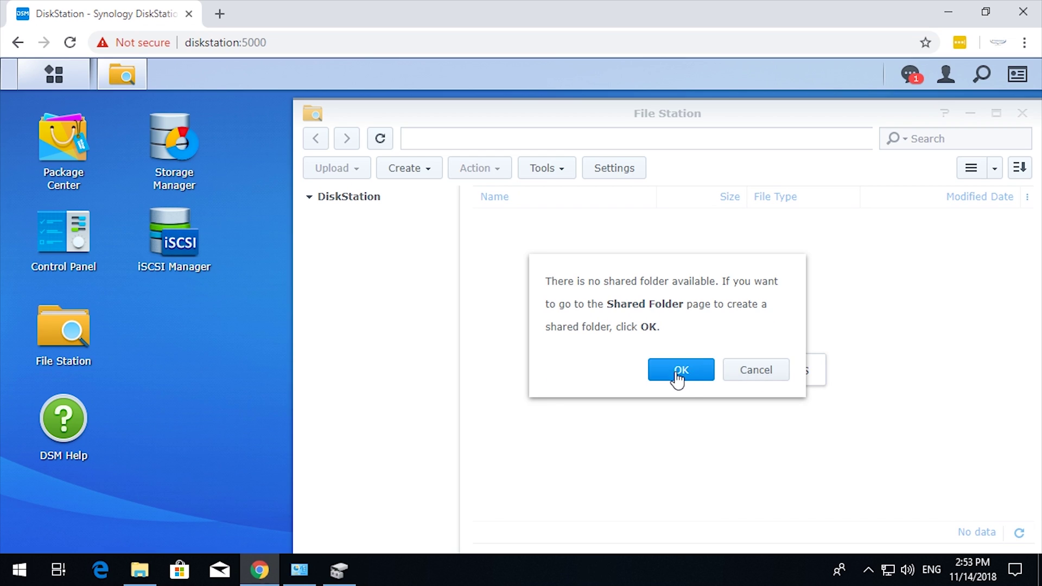
{"action": "left_click", "coordinate": [755, 374]}
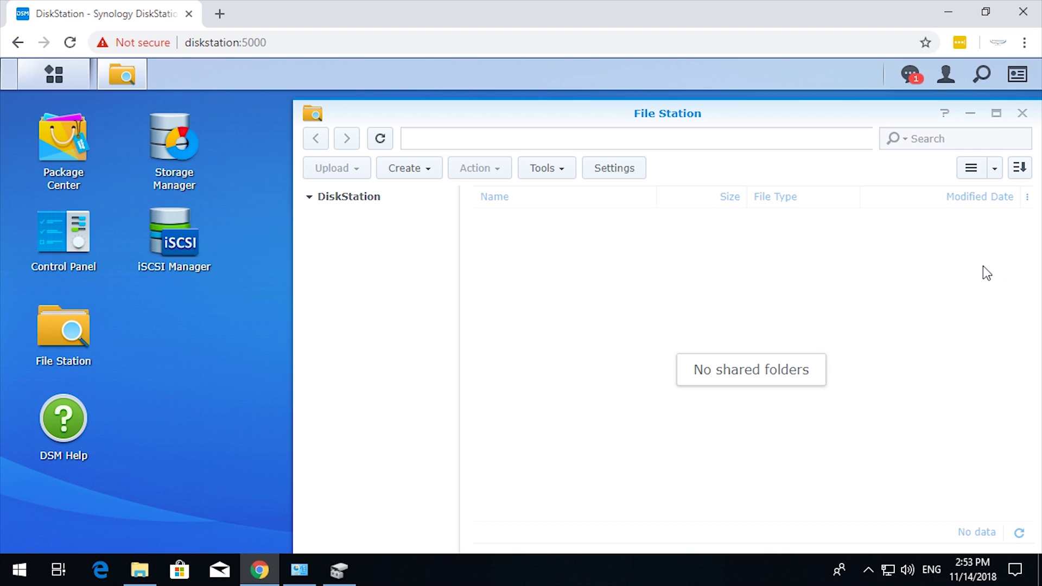
{"action": "left_click", "coordinate": [1022, 113]}
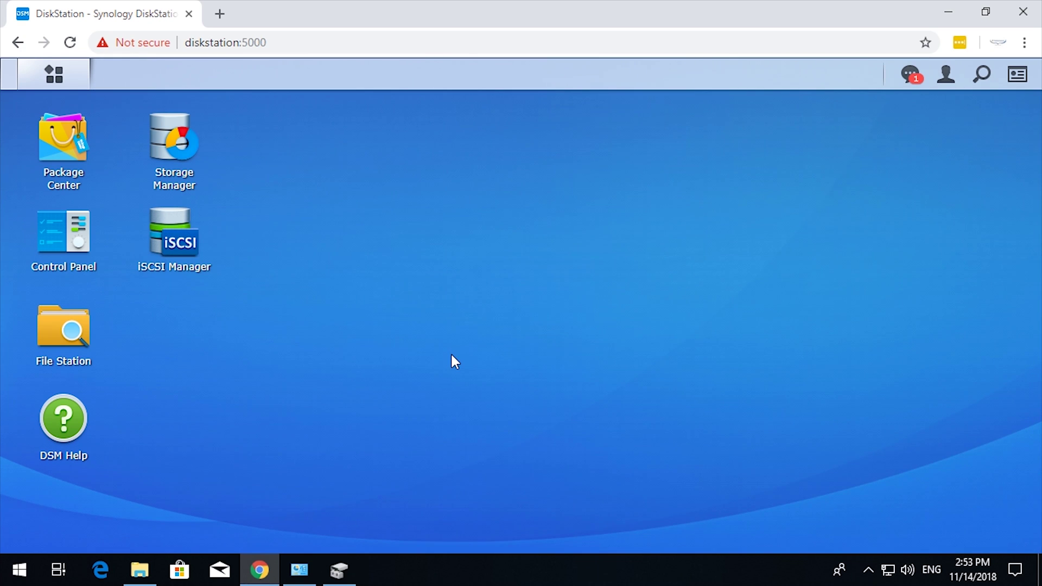
Refresh the New data (Z:) window to confirm it is empty, then close it
{"action": "left_click", "coordinate": [139, 569]}
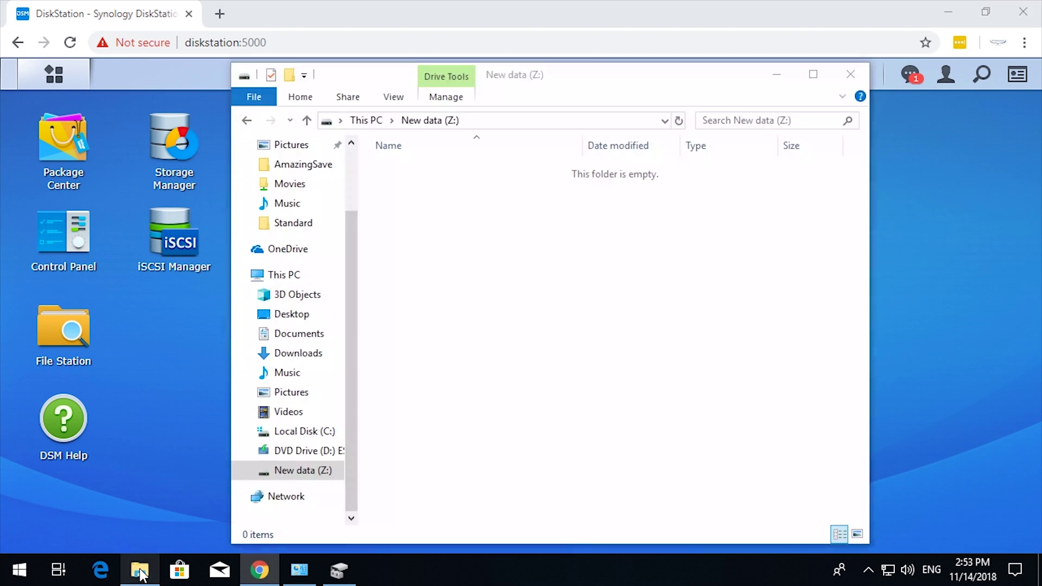
{"action": "right_click", "coordinate": [526, 367]}
{"action": "left_click", "coordinate": [485, 377]}
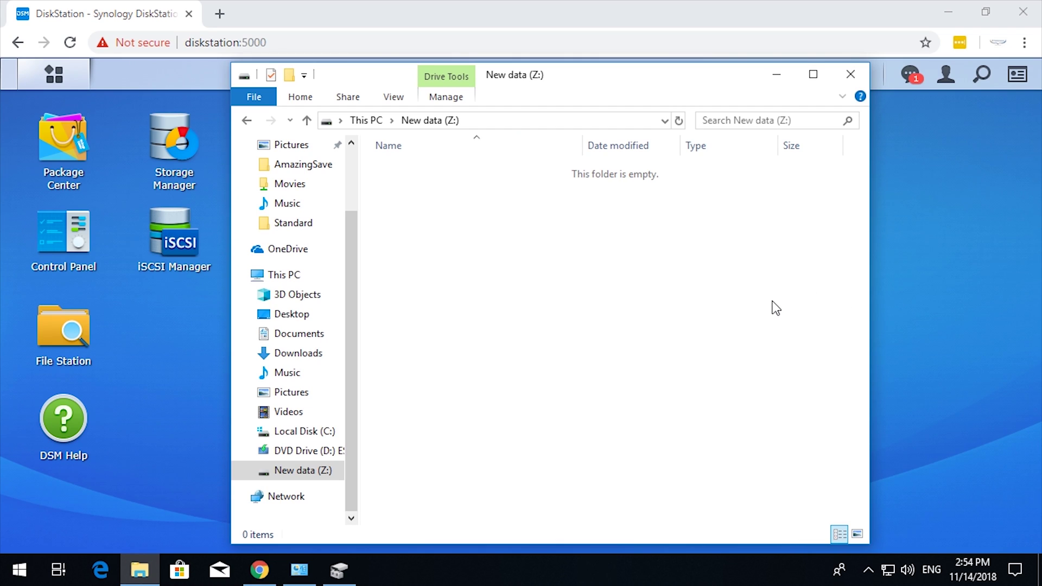
{"action": "left_click", "coordinate": [850, 74]}
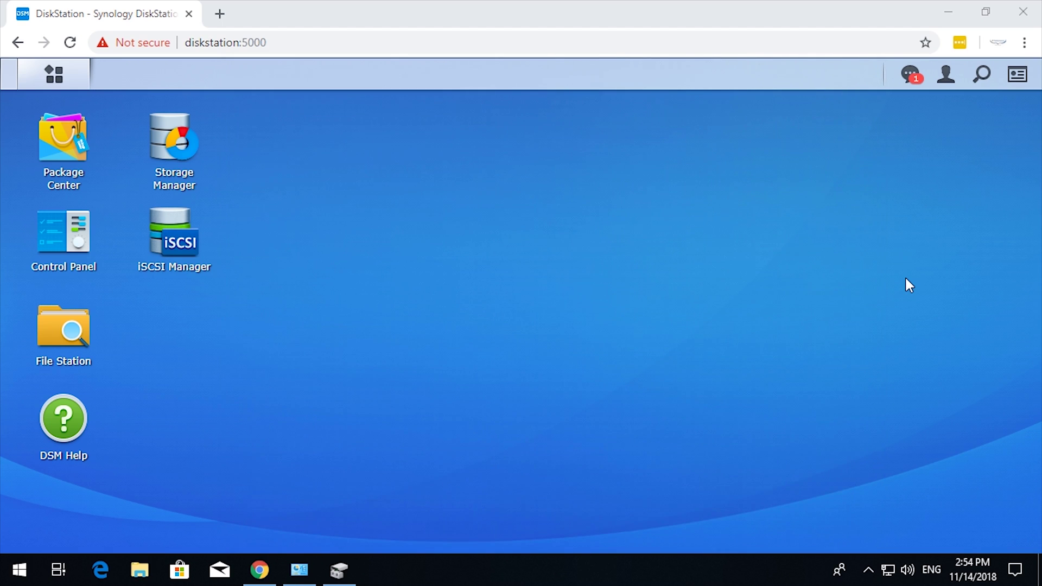